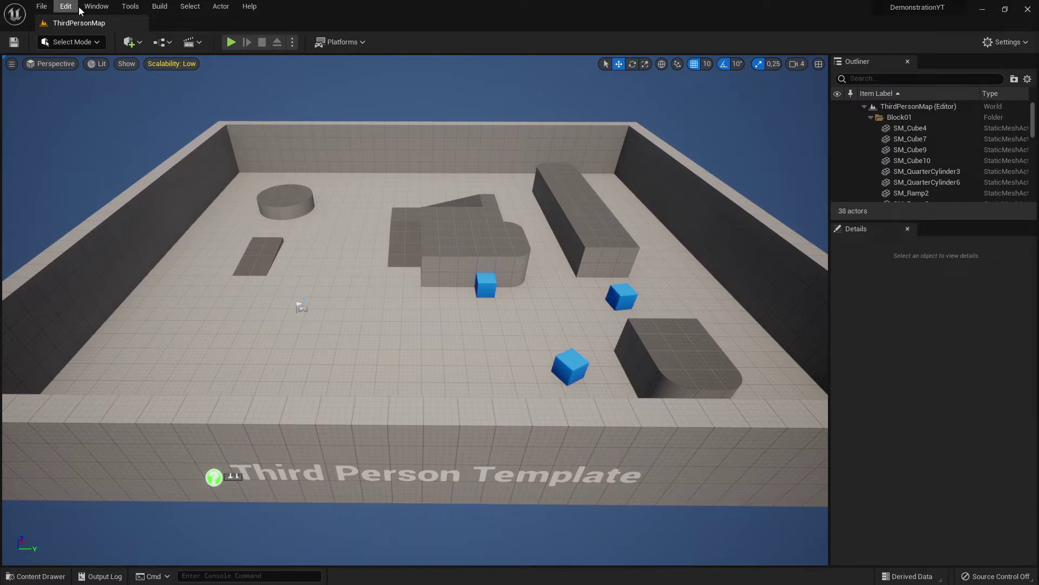
left_click(43, 10)
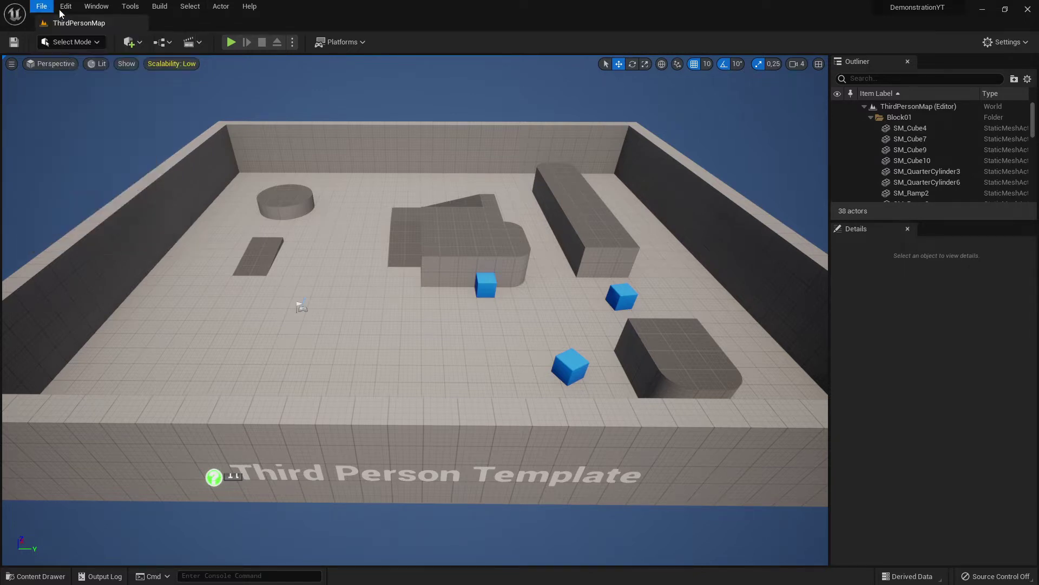
mouse_move(134, 12)
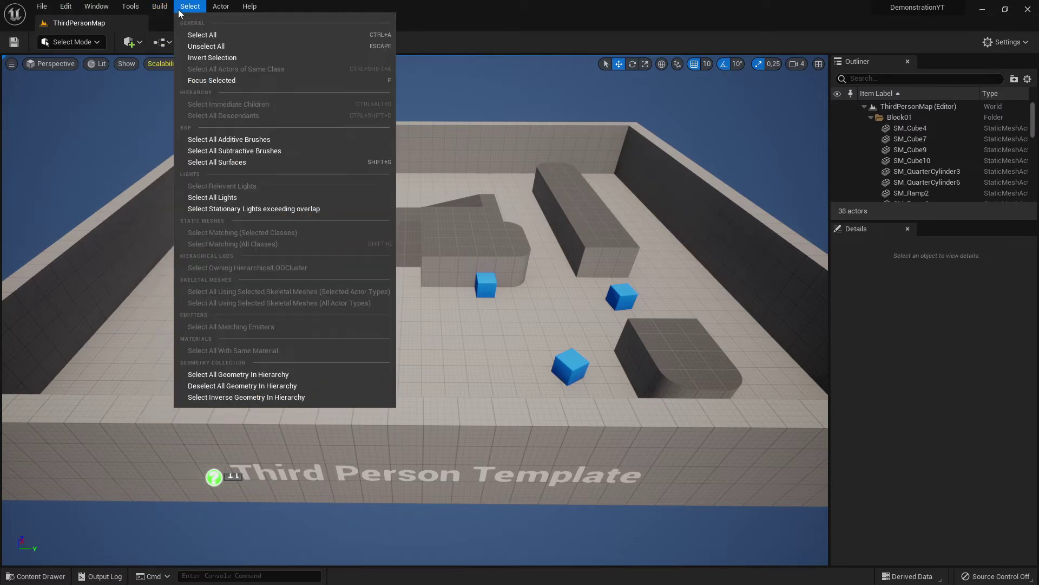
mouse_move(250, 14)
mouse_move(42, 7)
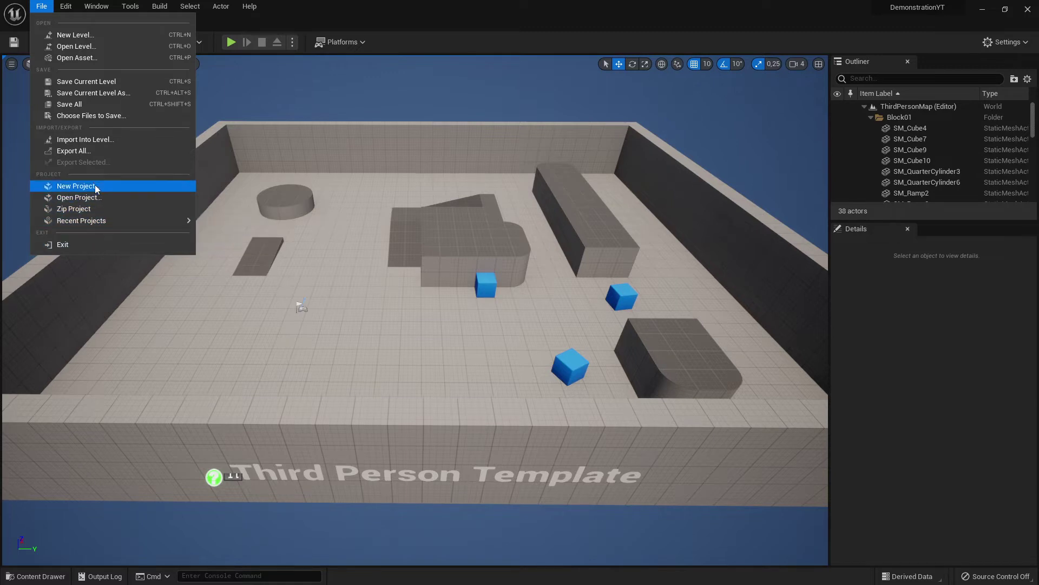
- Open the Project Settings, look through the category list and the Description page, and close them again
mouse_move(70, 9)
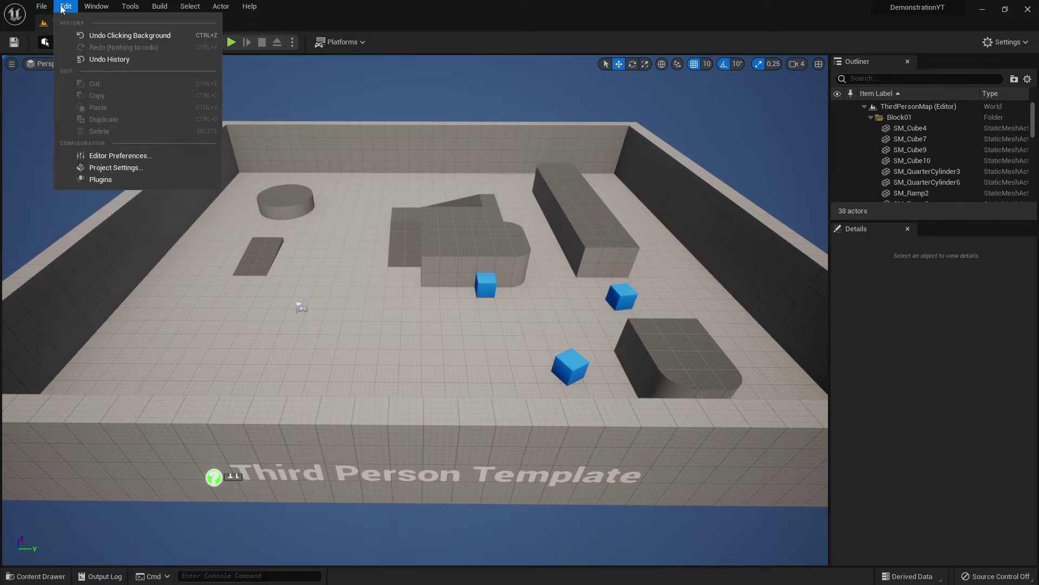
left_click(129, 169)
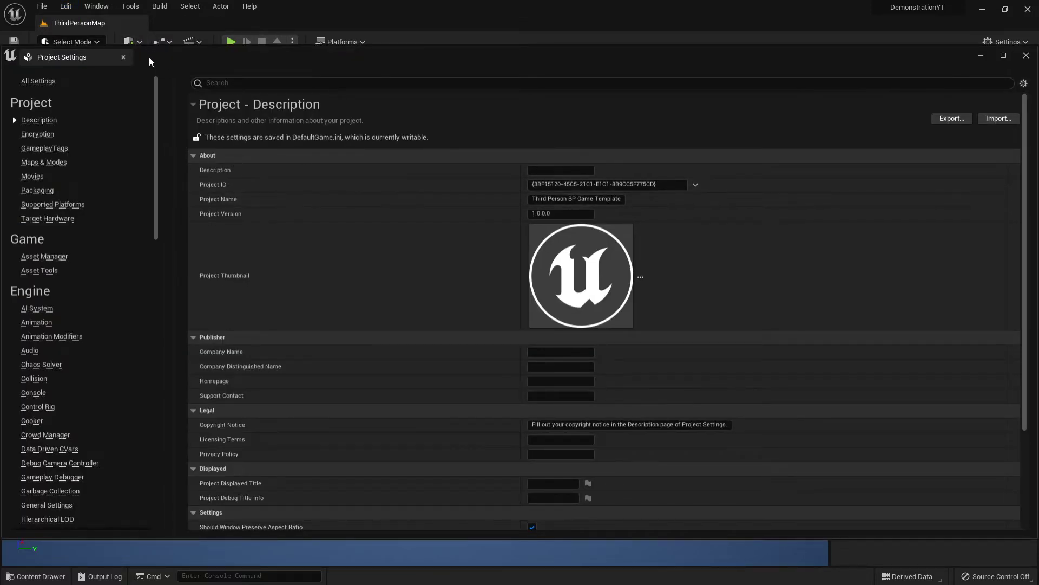
mouse_move(187, 57)
left_mouse_down()
mouse_move(212, 65)
mouse_move(172, 69)
left_mouse_up()
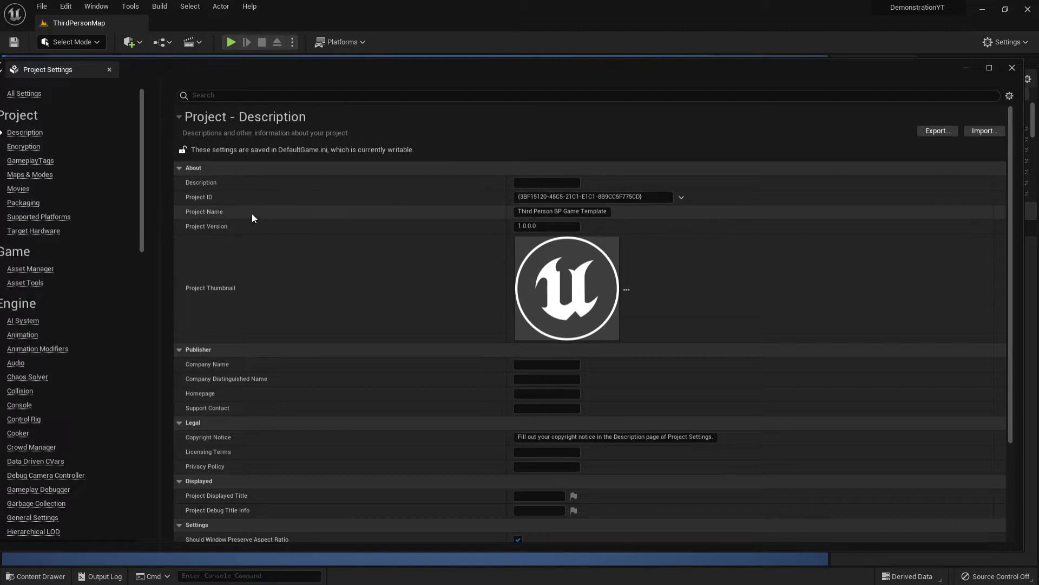
scroll(145, 206, "down", 5)
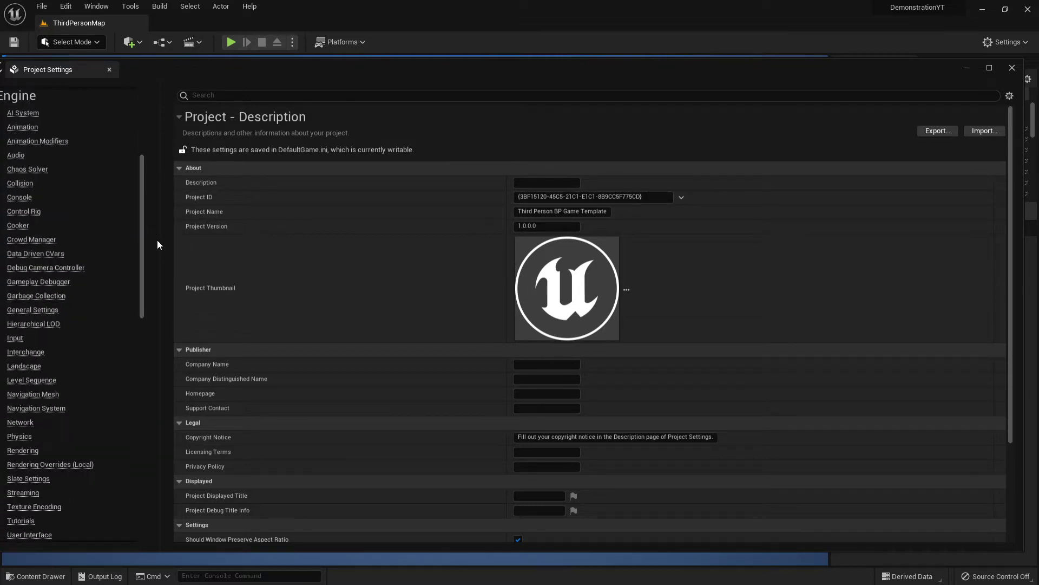
scroll(330, 261, "down", 2)
scroll(144, 287, "up", 5)
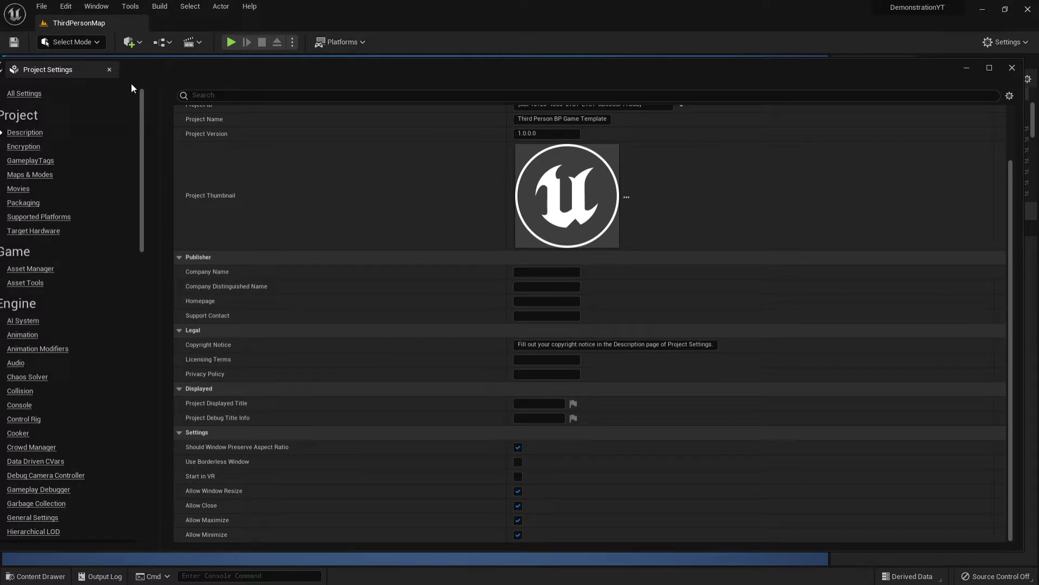
left_click_drag(195, 79, 211, 79)
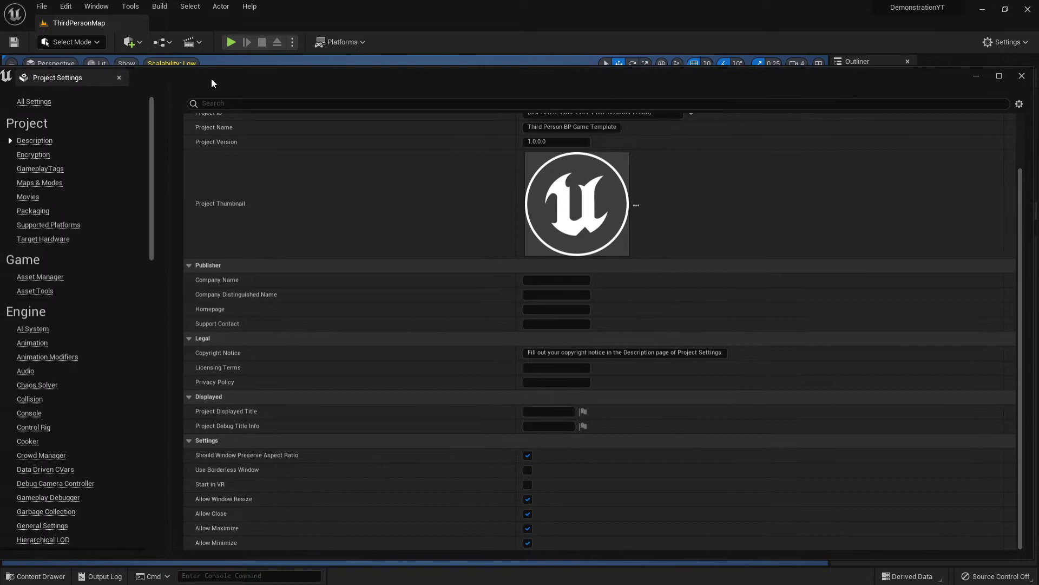
left_click(118, 77)
left_click(66, 7)
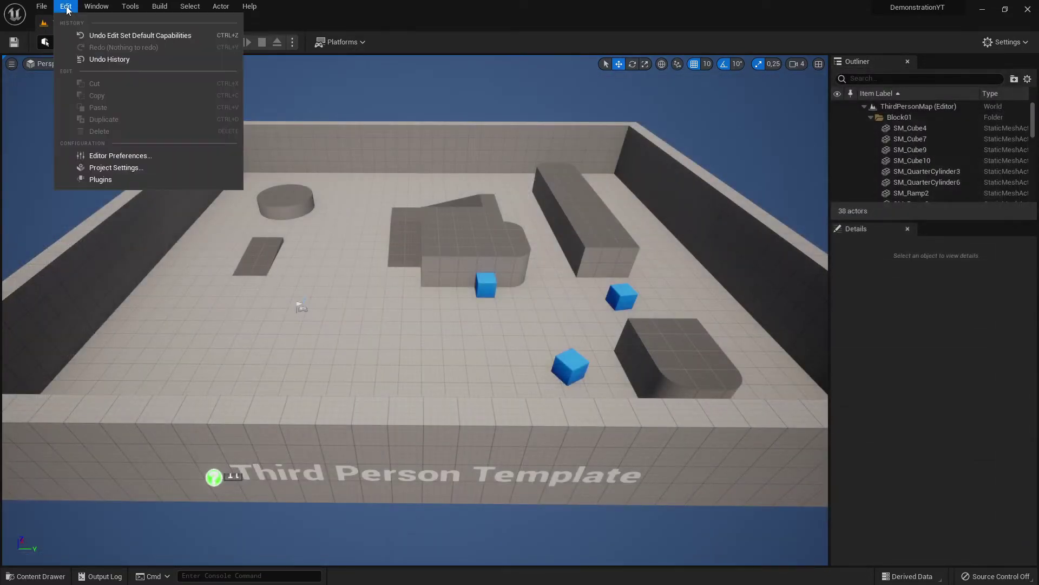
left_click(314, 9)
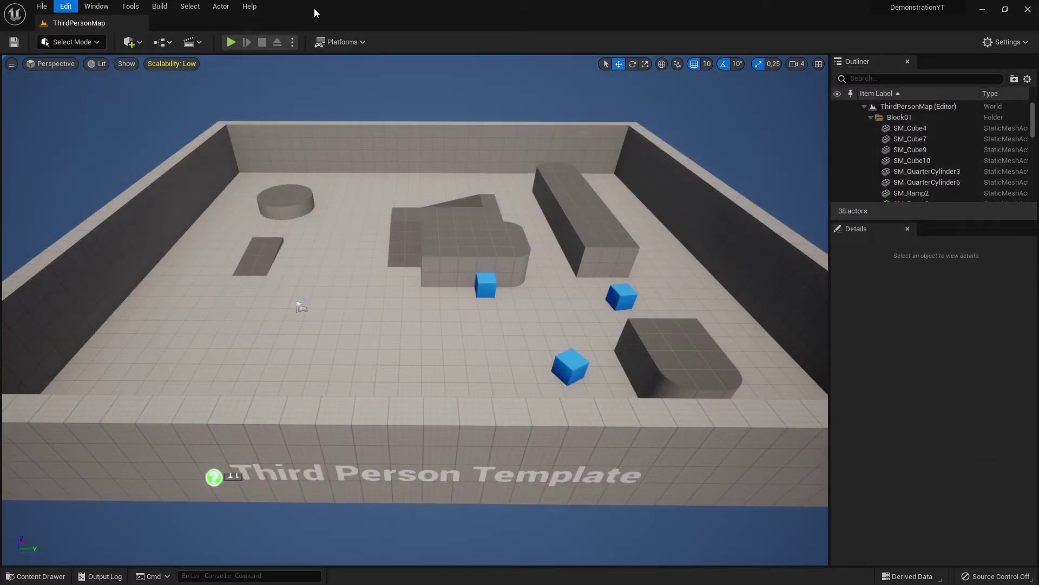
left_click(63, 7)
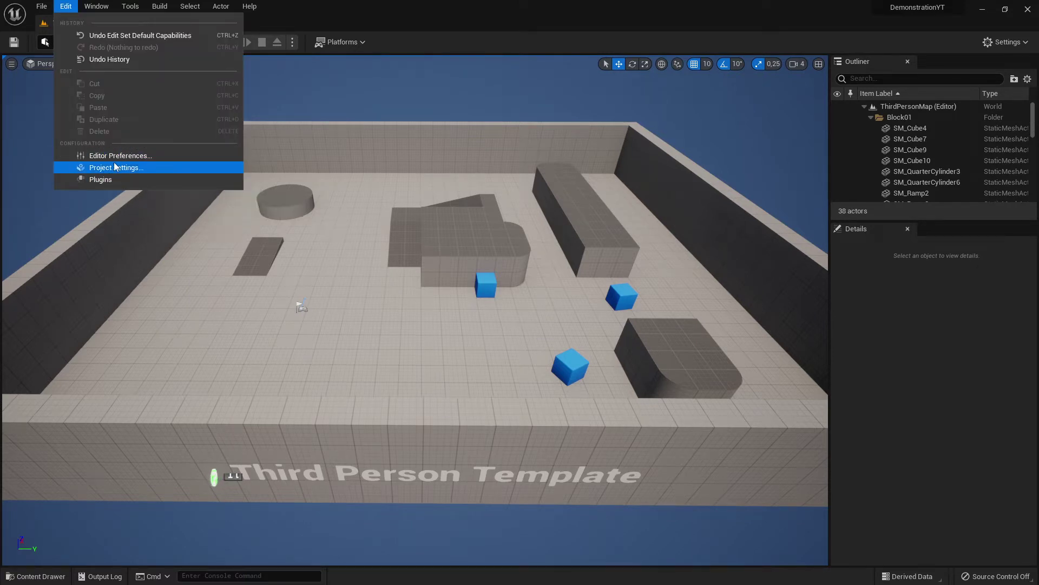
mouse_move(96, 5)
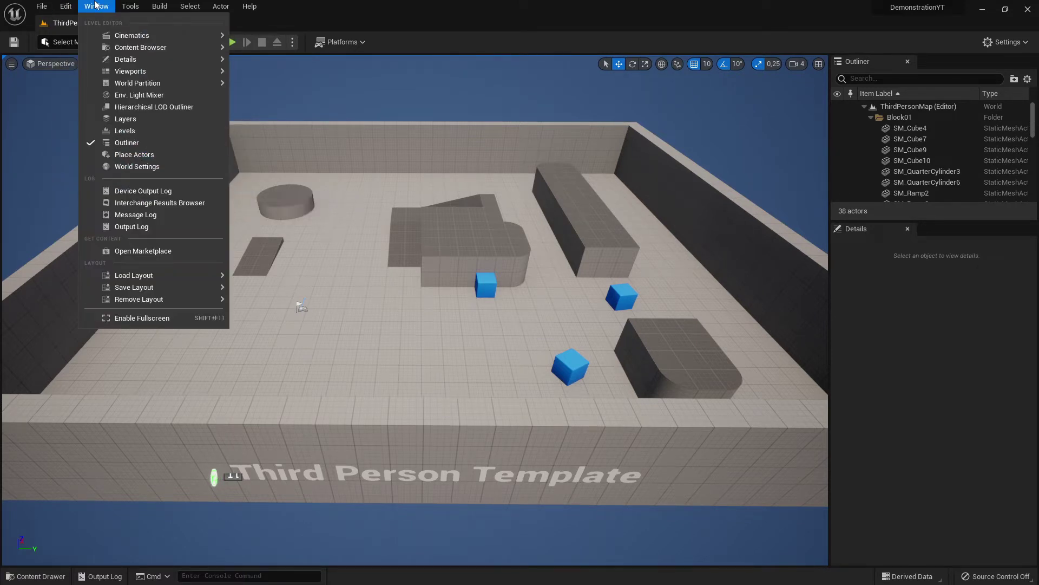
left_click(398, 5)
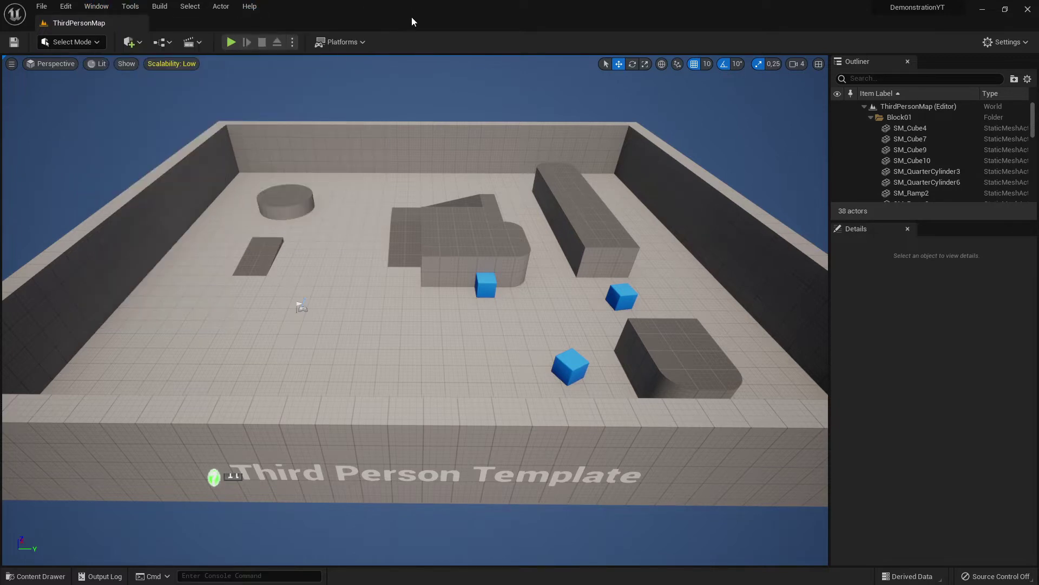
- Close the Outliner and show it again in the level editor
left_click(95, 10)
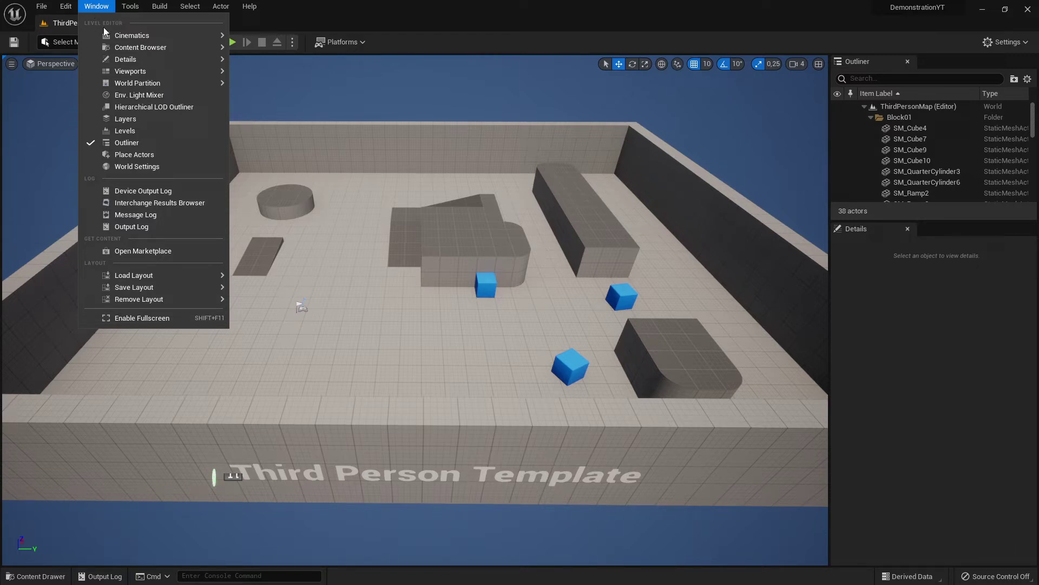
mouse_move(90, 35)
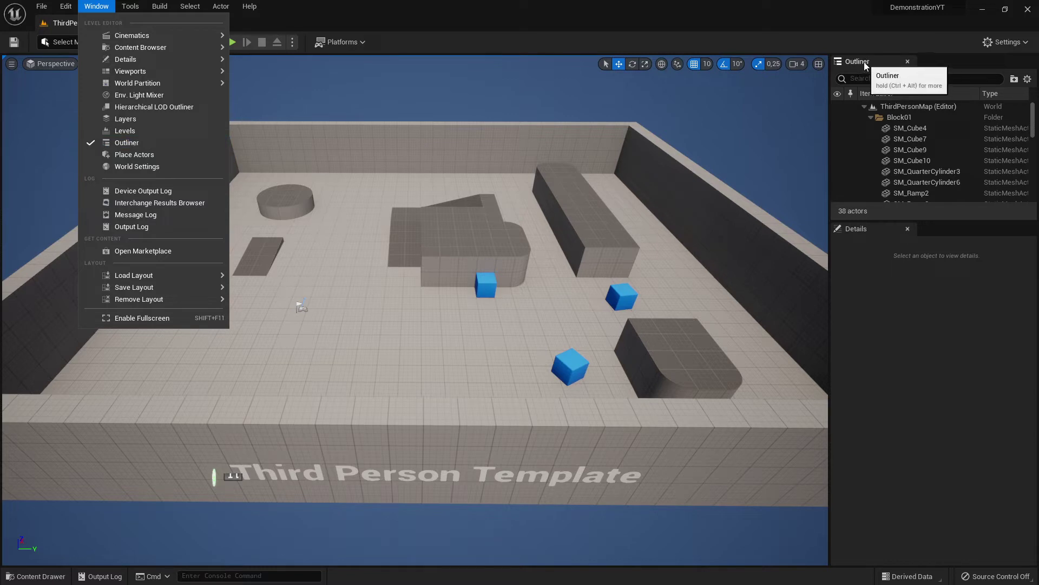
left_click(93, 141)
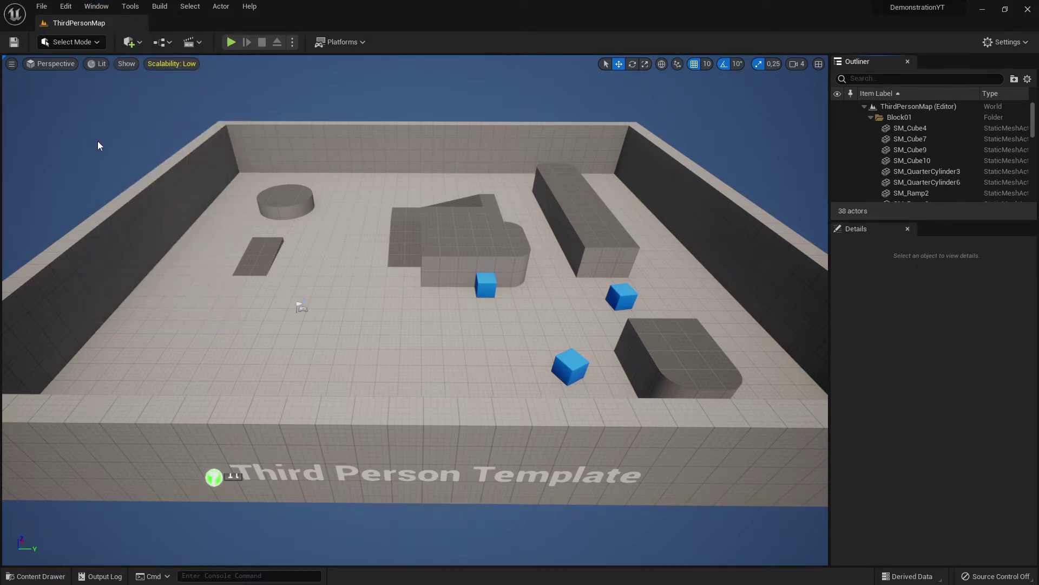
left_click(97, 6)
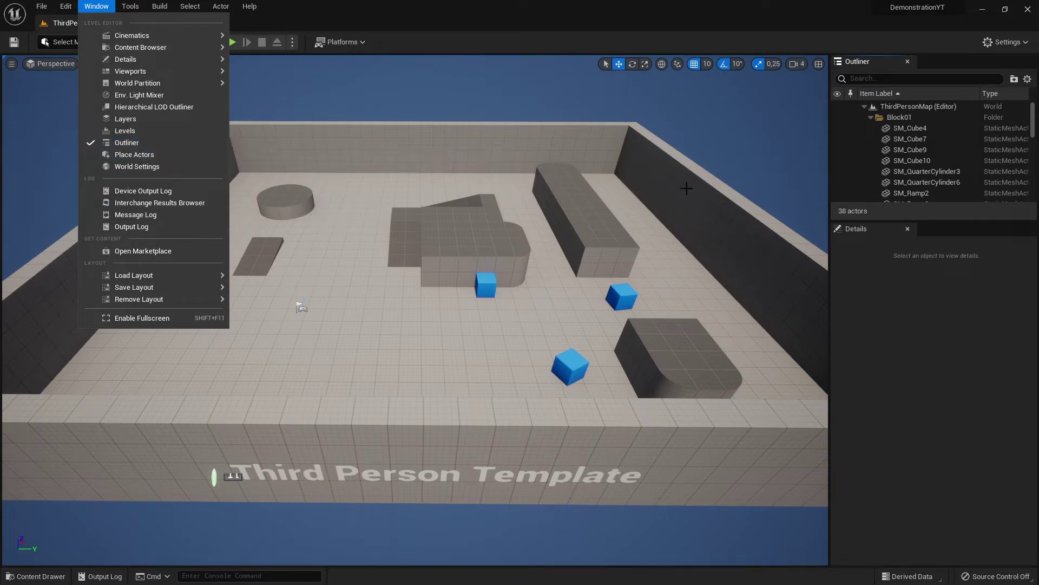
left_click(907, 61)
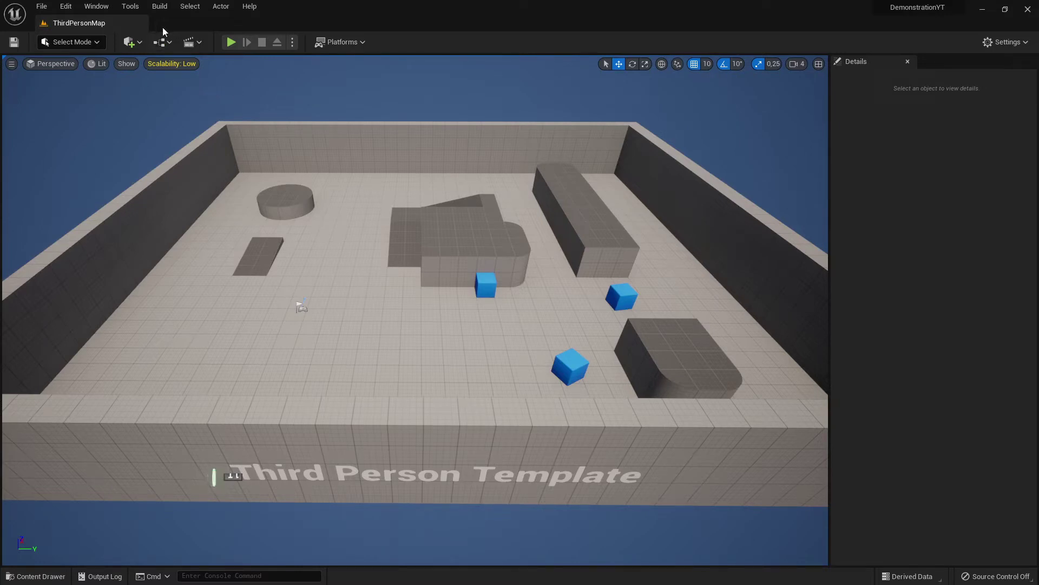
left_click(95, 7)
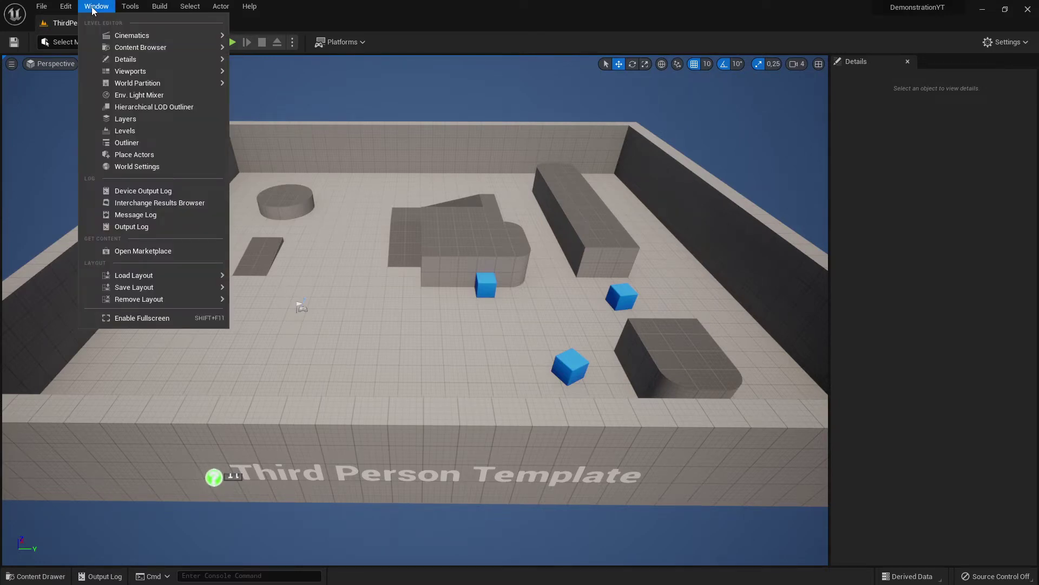
left_click(134, 142)
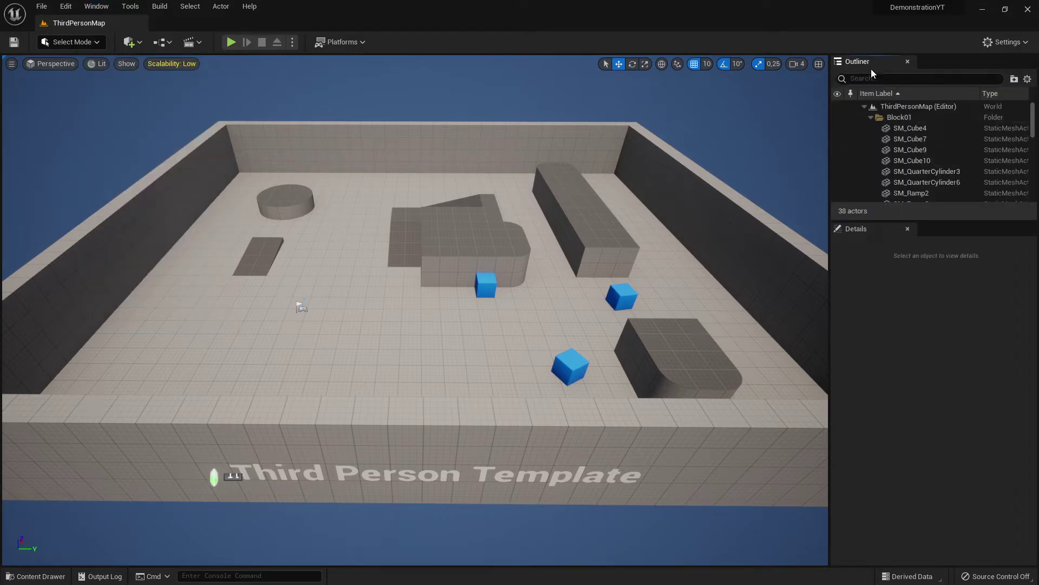
- Add the World Settings to the level editor layout
left_click(97, 7)
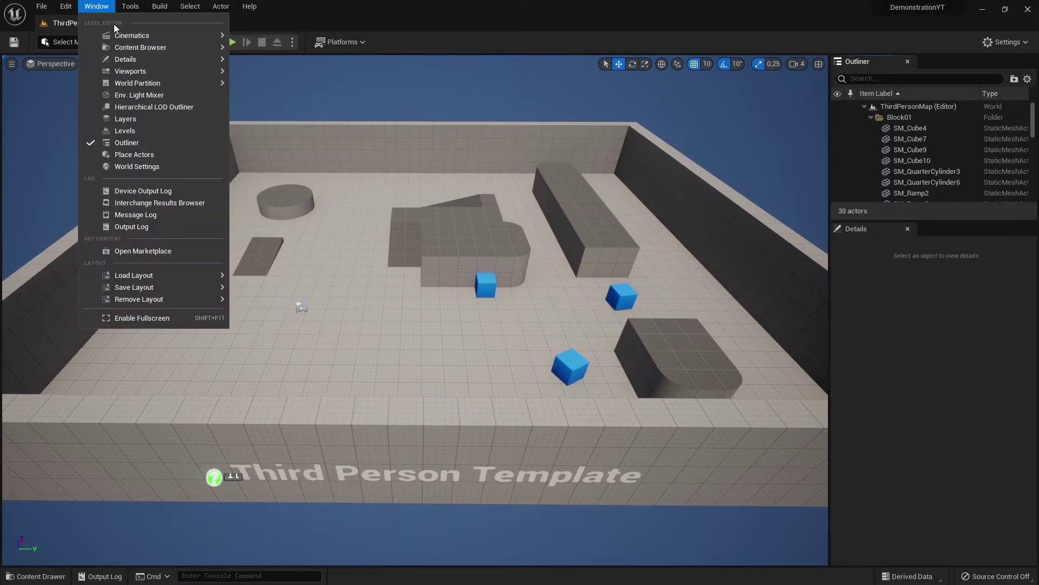
left_click(128, 167)
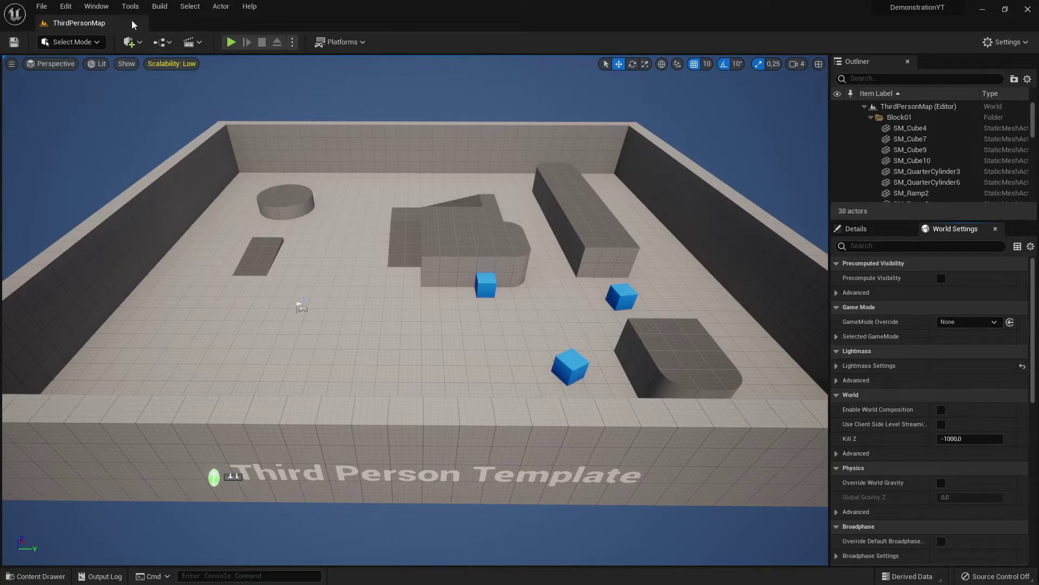
left_click(97, 8)
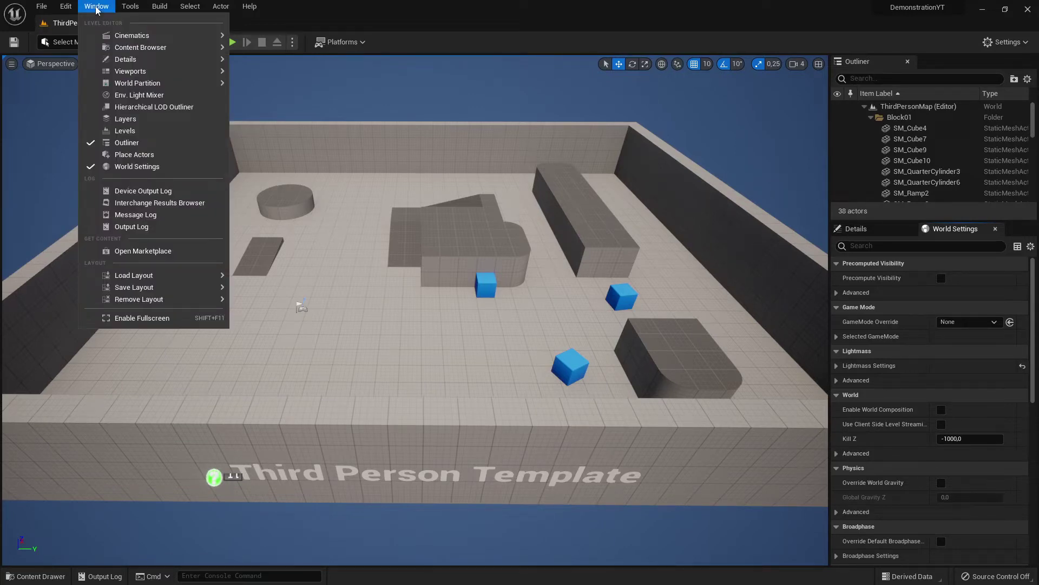
- Select the SM_Cube4 block in the level, examine its Details properties, deselect it and return to World Settings
left_click(862, 229)
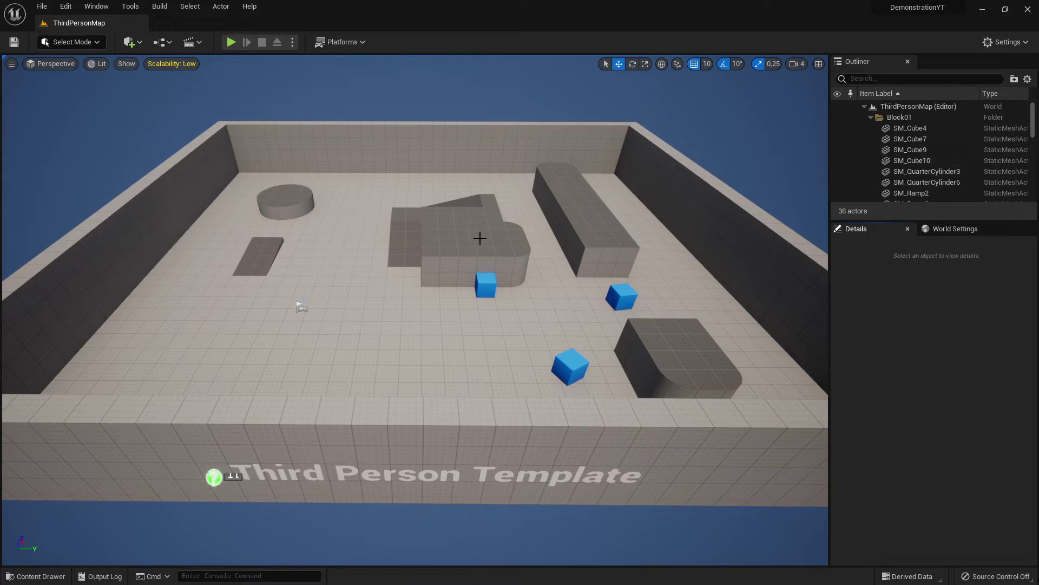
left_click(443, 232)
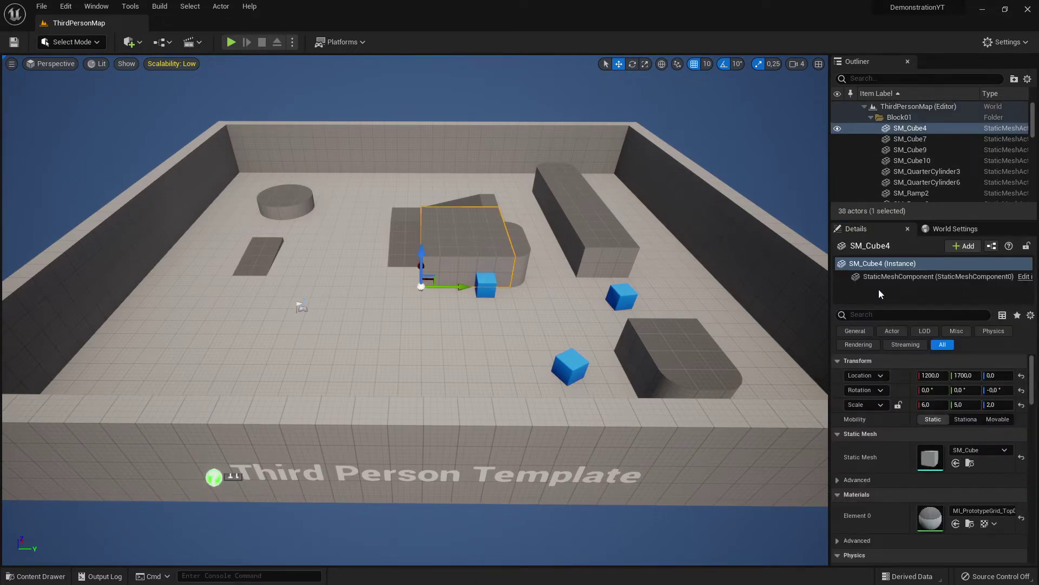
scroll(951, 493, "down", 3)
scroll(961, 457, "up", 3)
key("Escape")
left_click(946, 232)
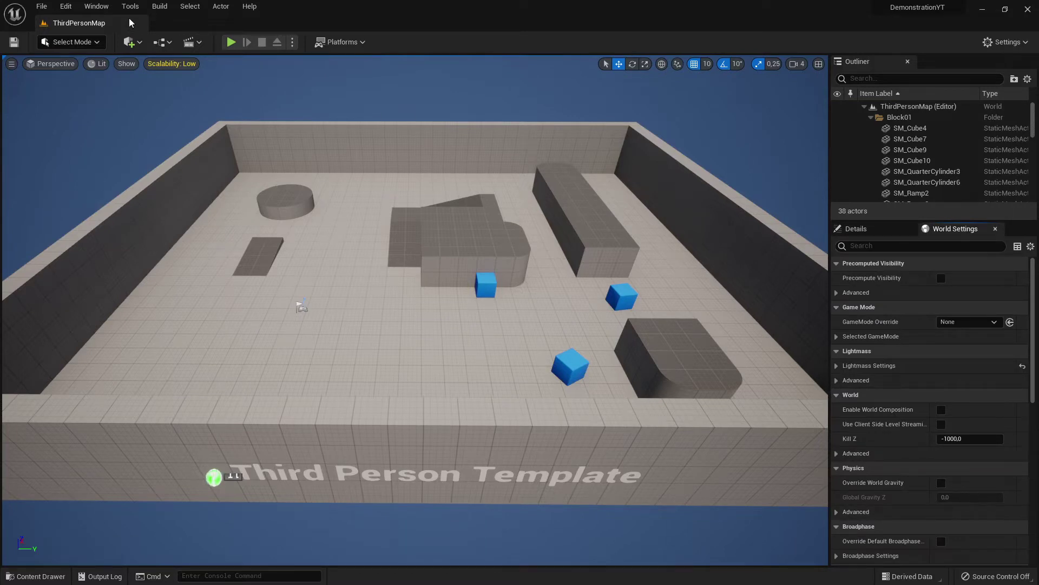
- Bring the Details view back in front of World Settings
left_click(97, 6)
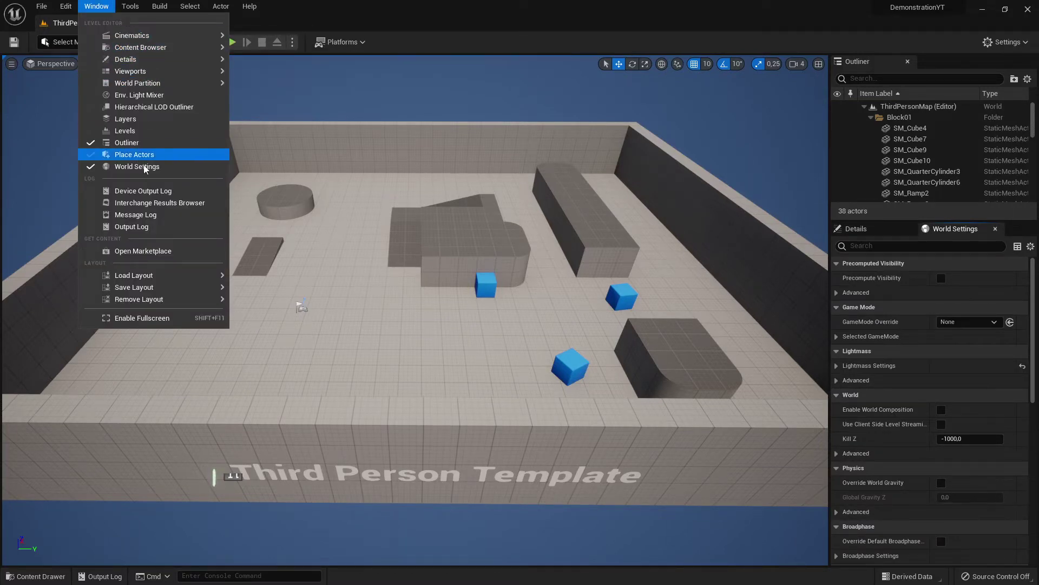
mouse_move(138, 74)
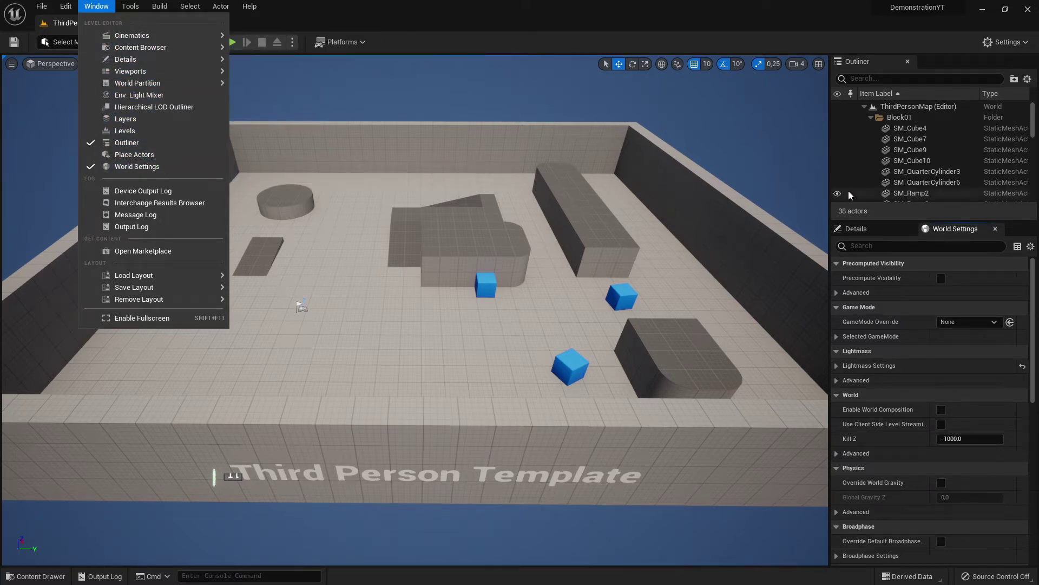
left_click(869, 232)
left_click(866, 230)
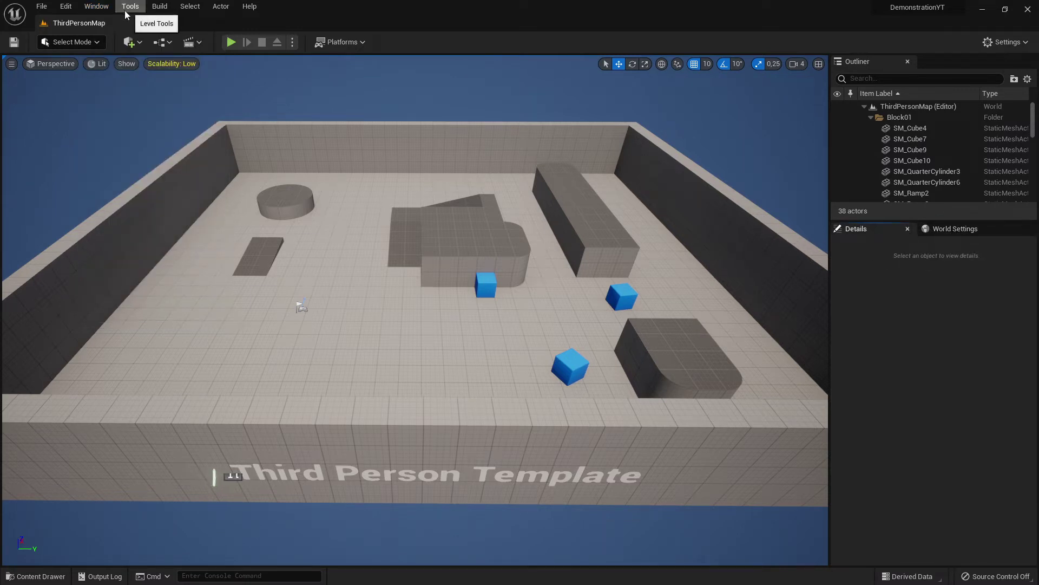
left_click(102, 8)
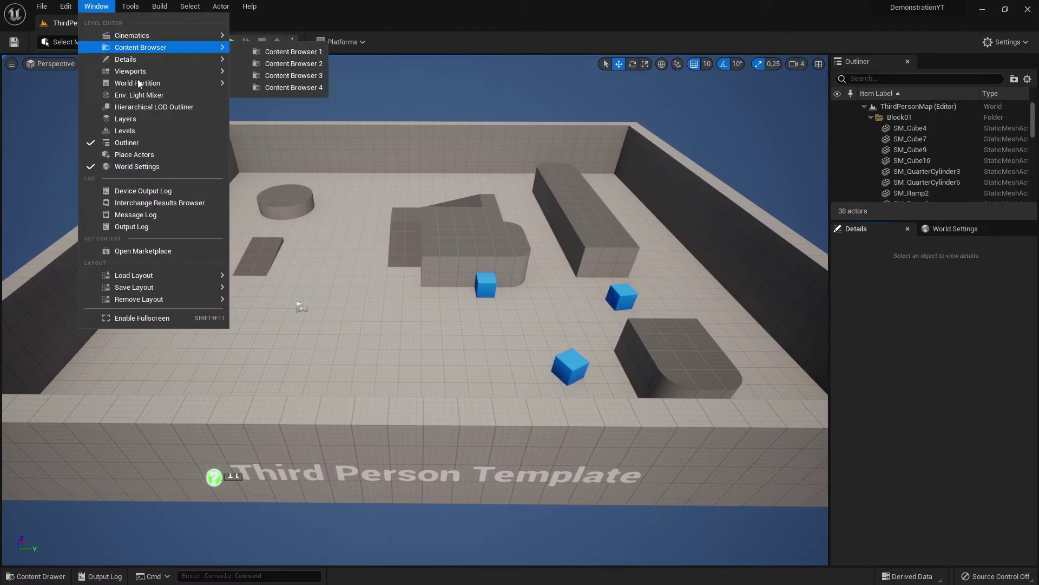
mouse_move(138, 60)
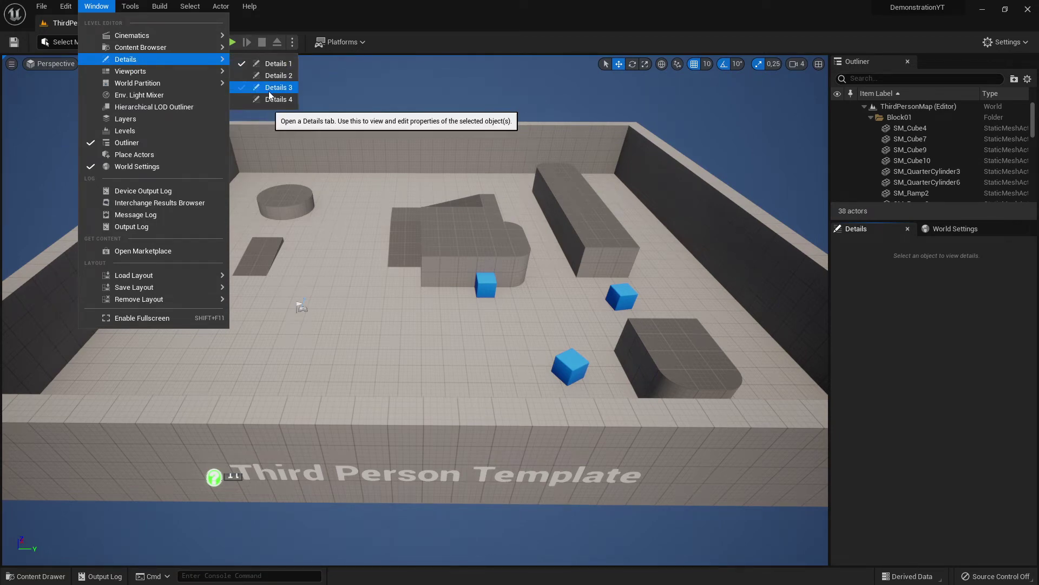
mouse_move(175, 7)
mouse_move(105, 7)
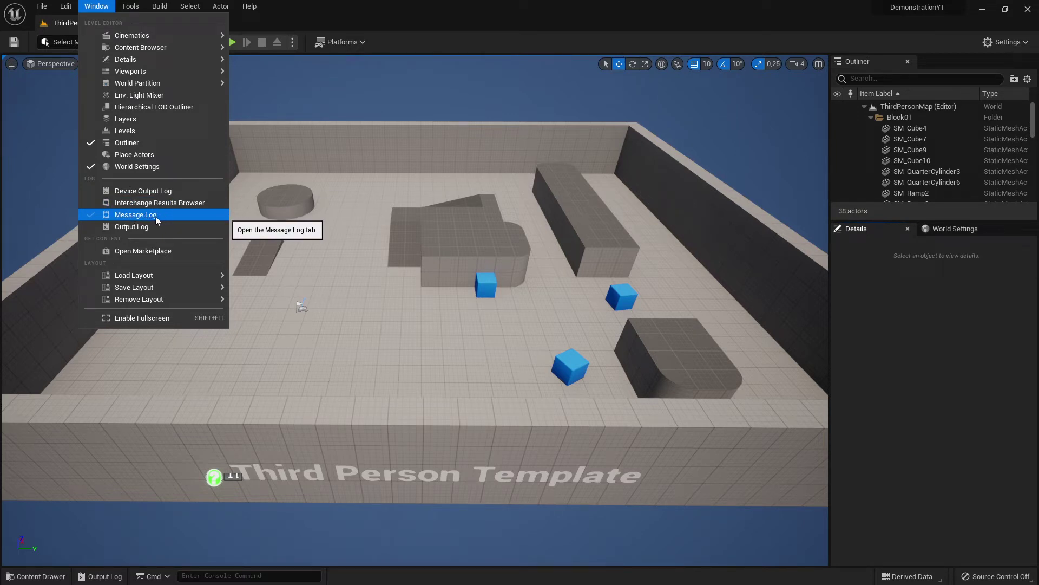
mouse_move(178, 275)
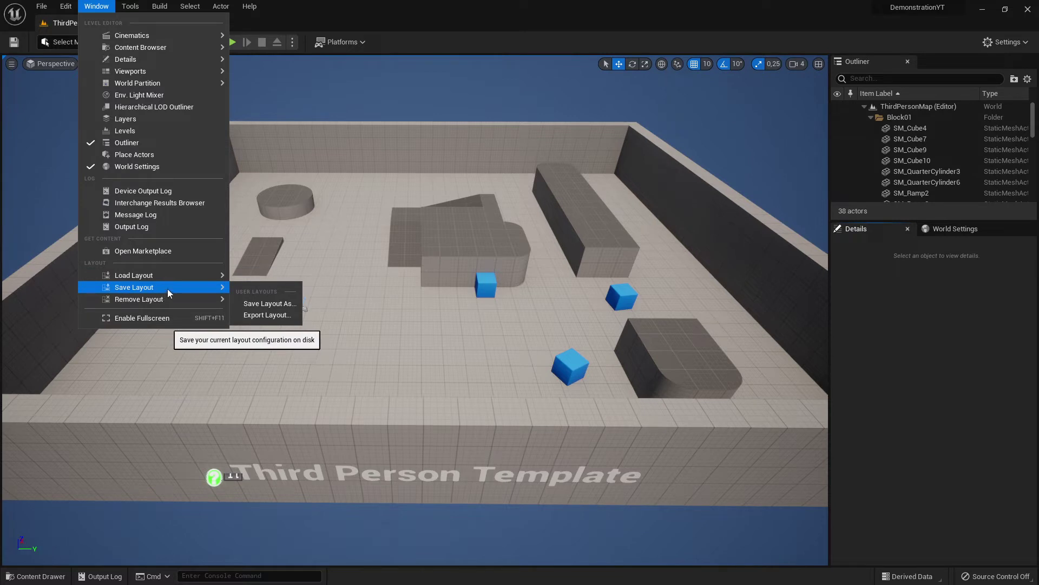
left_click(904, 355)
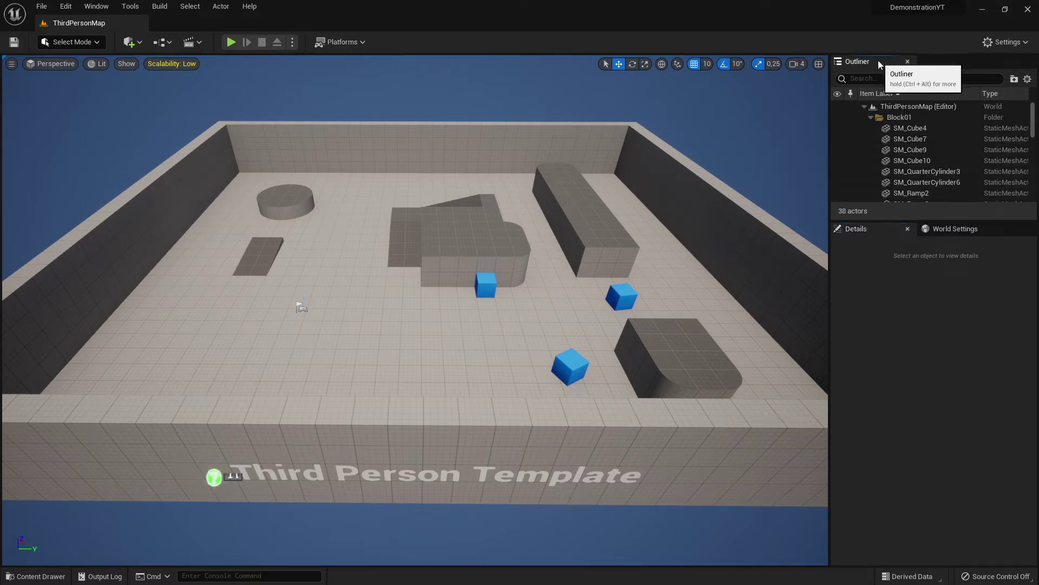
- Move the Outliner, Details and World Settings to the opposite side of the viewport, stacked in one narrowed column with World Settings tabbed beside Details
left_click_drag(878, 60, 29, 294)
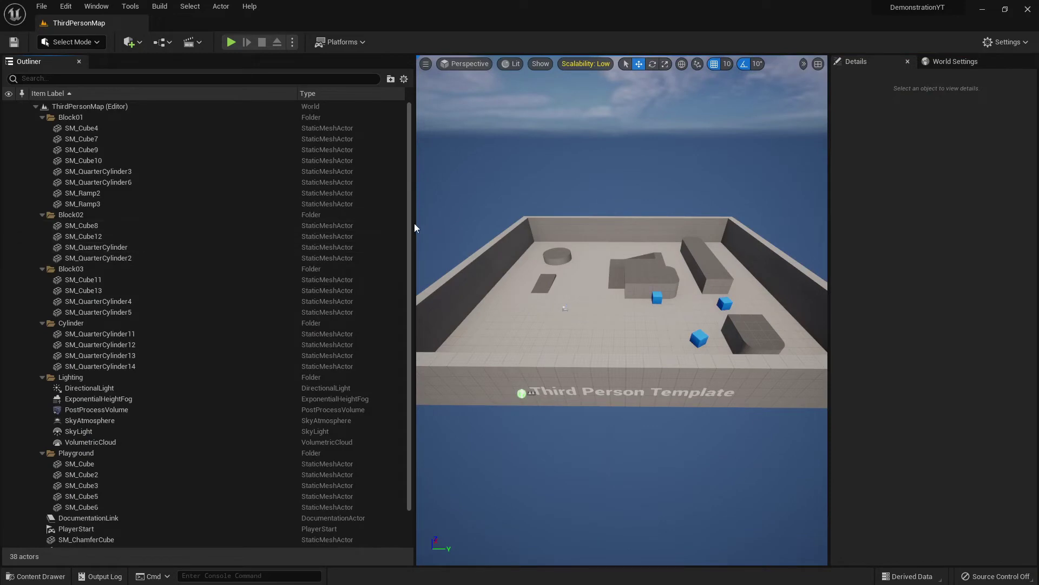
left_click_drag(414, 225, 207, 243)
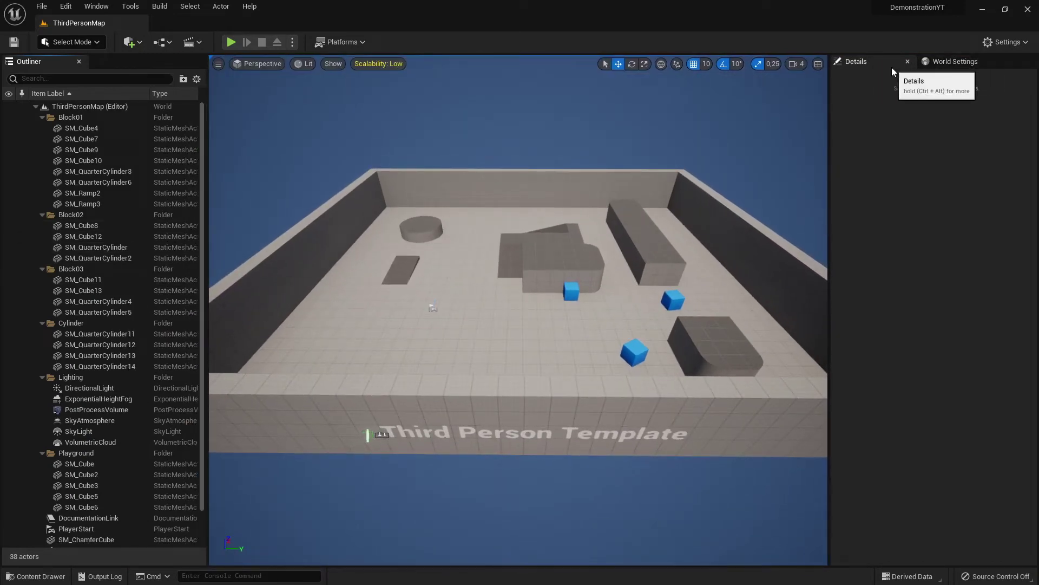
left_click_drag(882, 61, 81, 487)
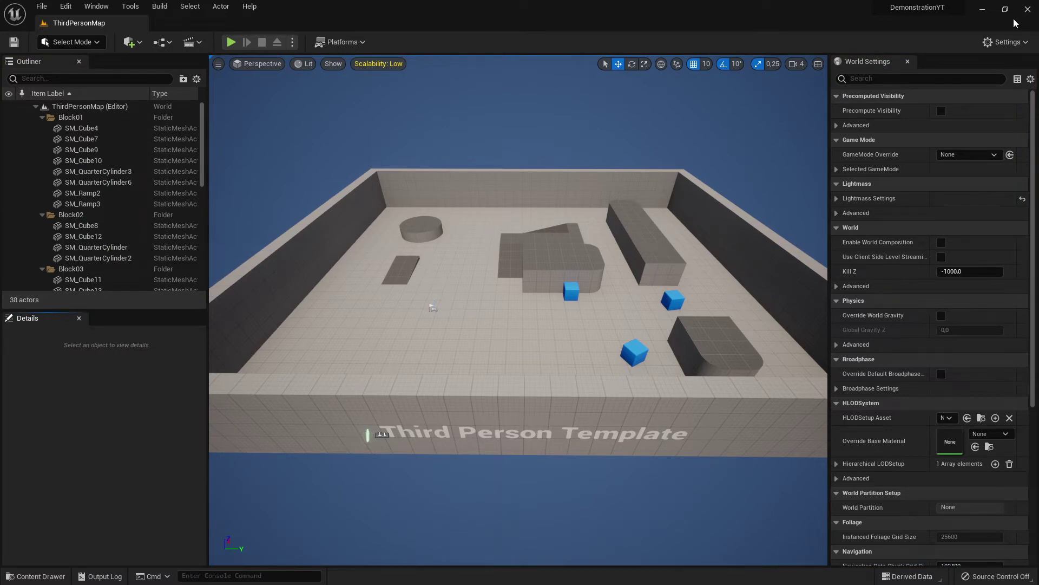
left_click_drag(880, 59, 157, 322)
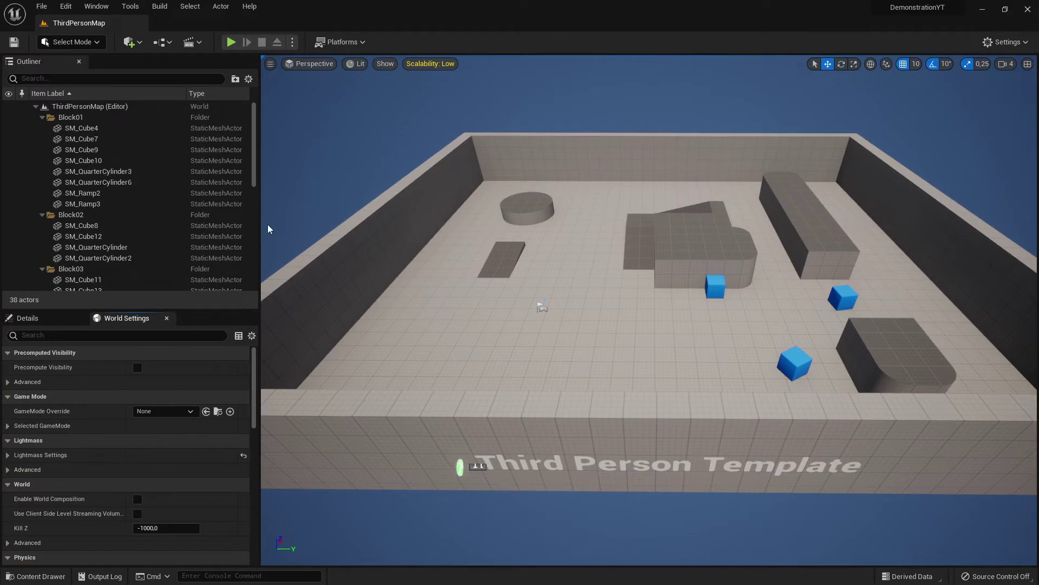
left_click_drag(260, 228, 212, 243)
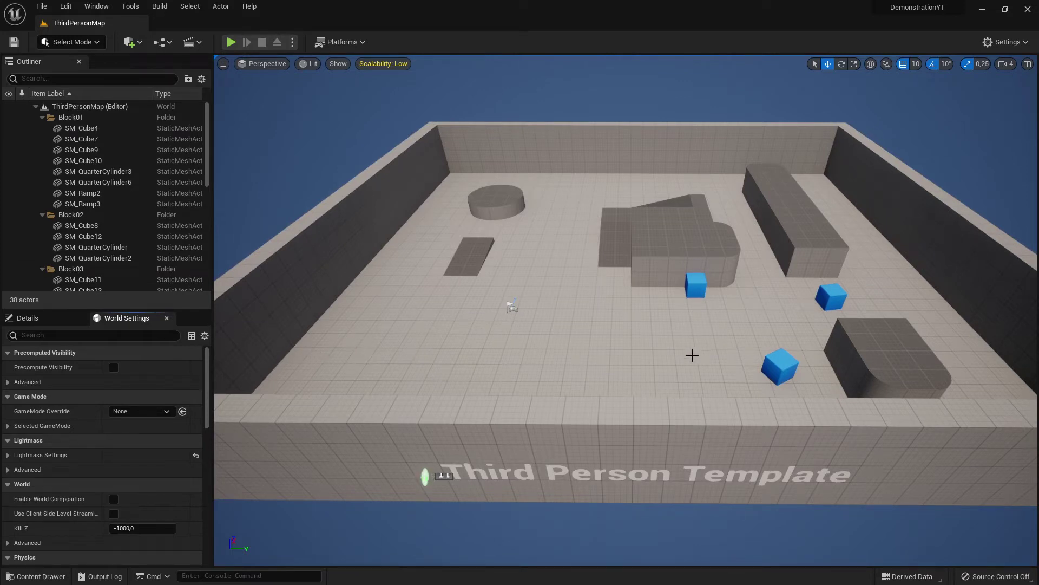
- Look at the options for saving or exporting the current editor layout without saving it
left_click(97, 8)
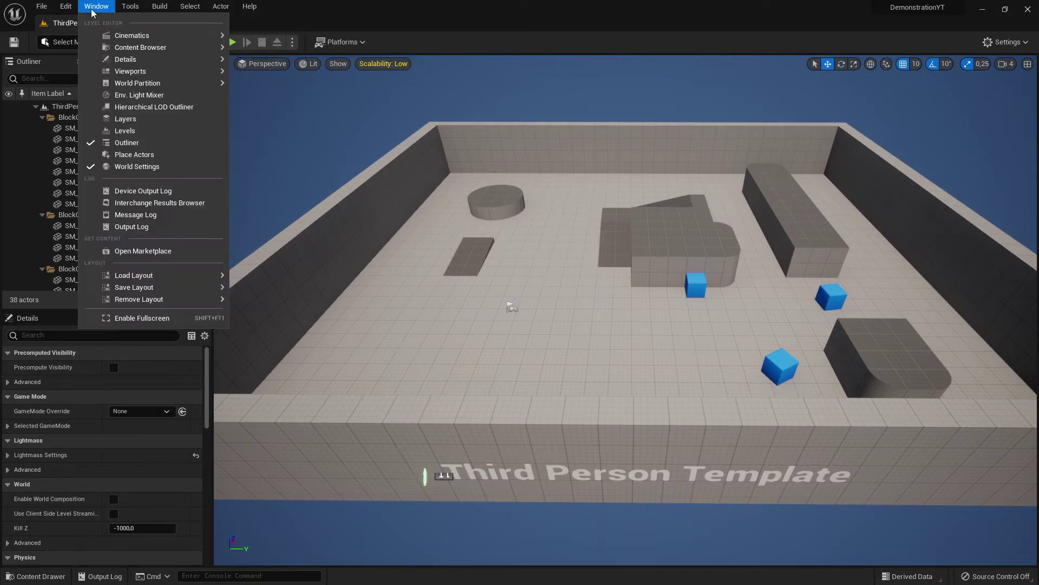
mouse_move(168, 289)
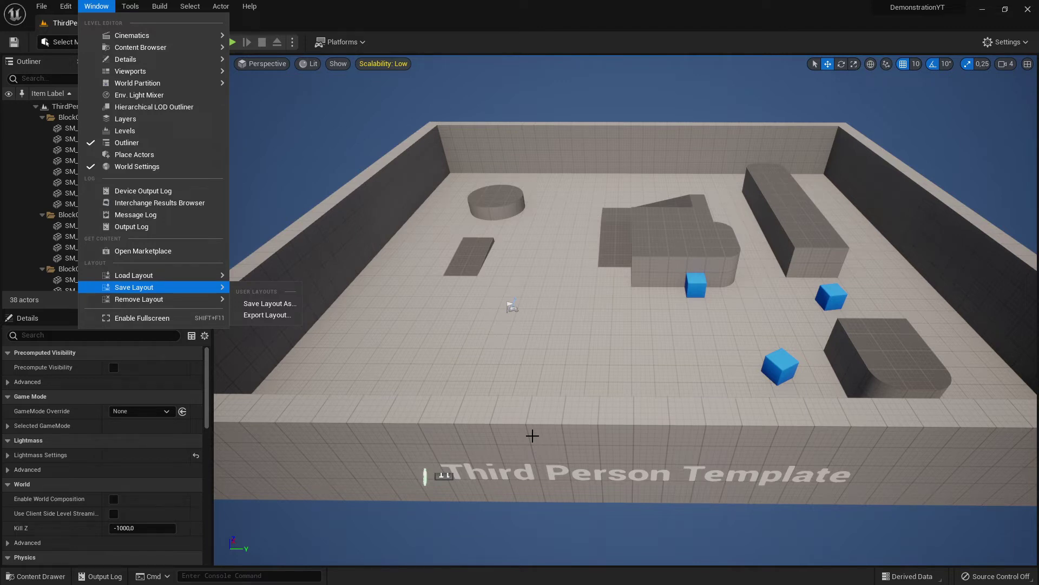
left_click(402, 394)
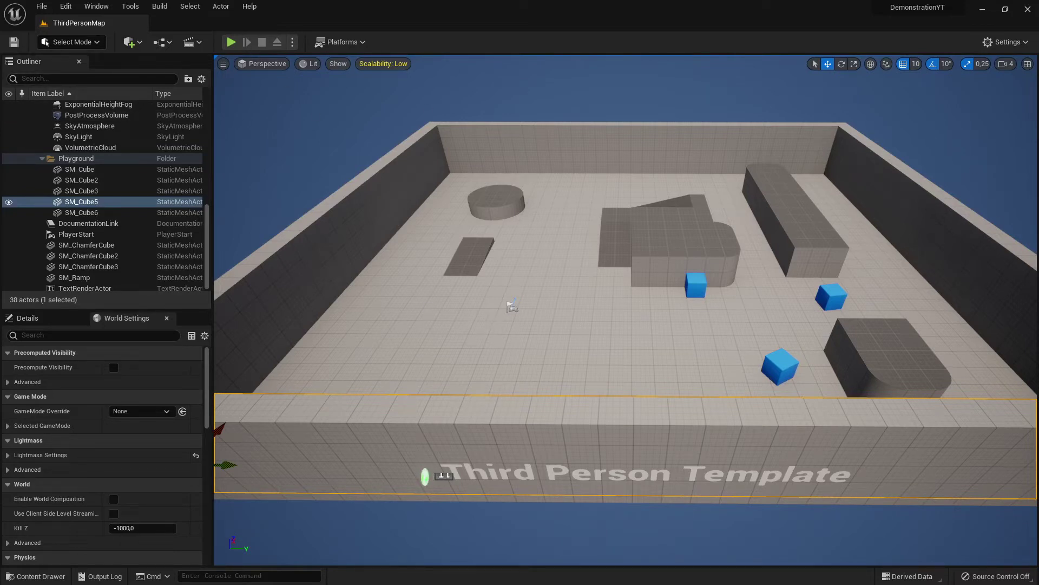
- Load the Default Editor Layout and dismiss the notification about new plugins
left_click(97, 7)
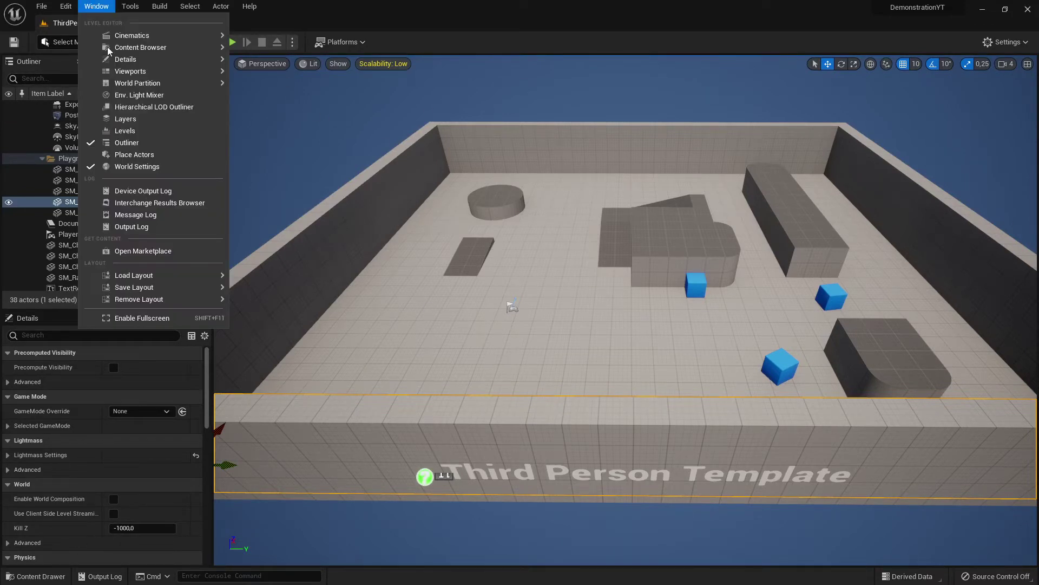
mouse_move(149, 280)
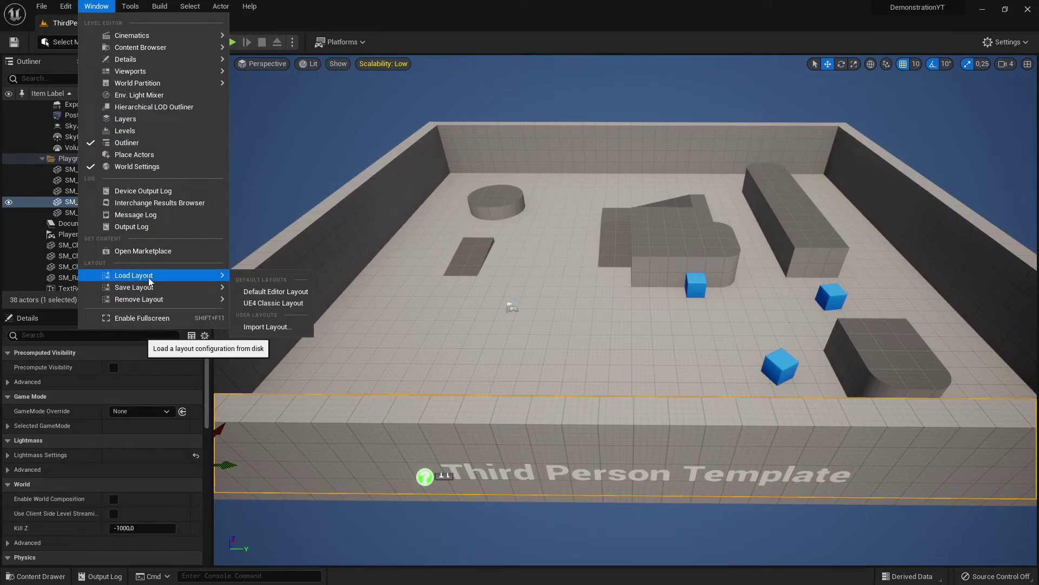
left_click(262, 297)
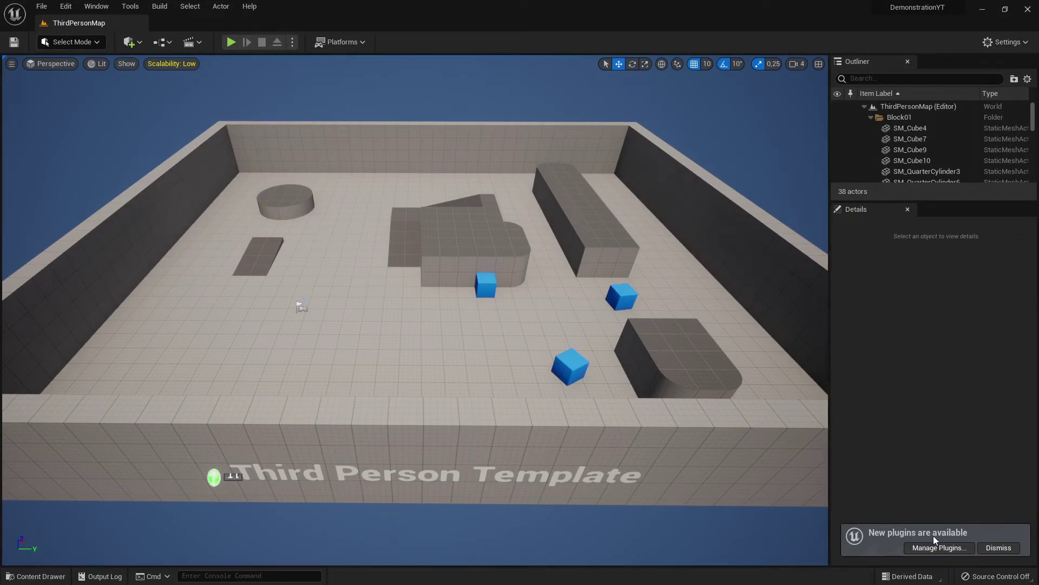
left_click(1003, 549)
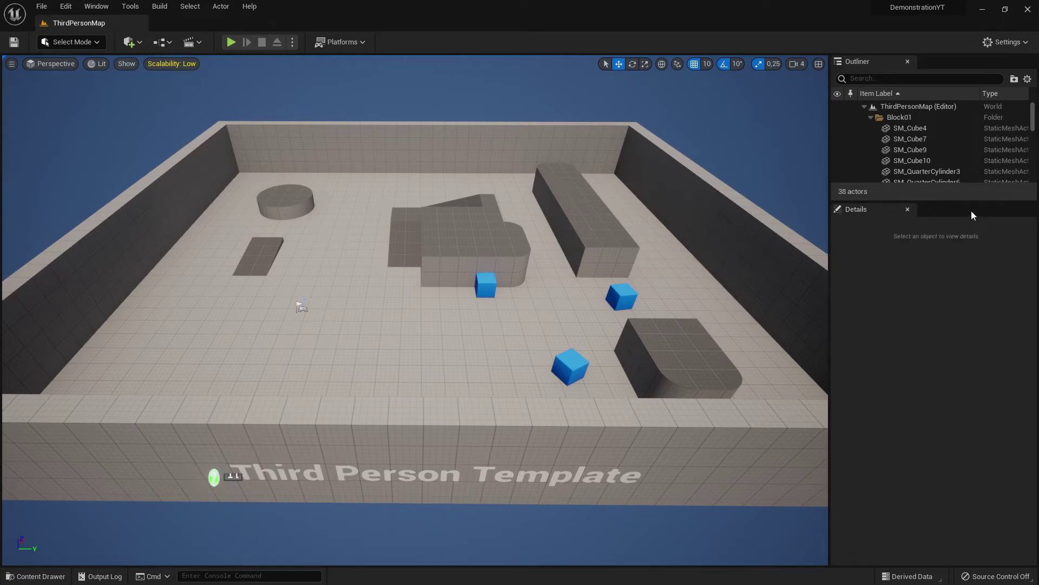
- Add World Settings to the editor layout again and bring Details in front of it
left_click(96, 8)
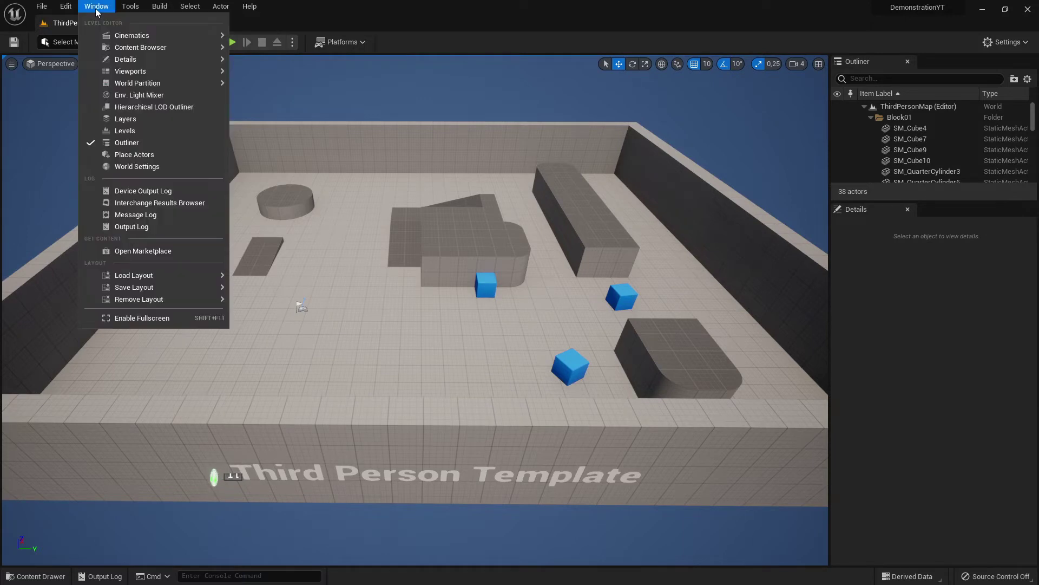
left_click(145, 167)
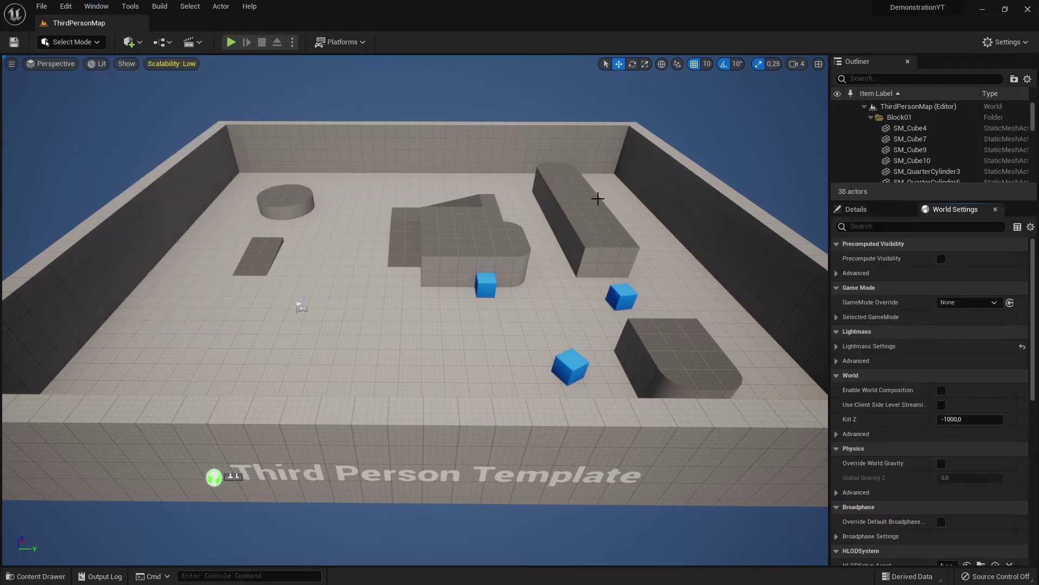
left_click(855, 209)
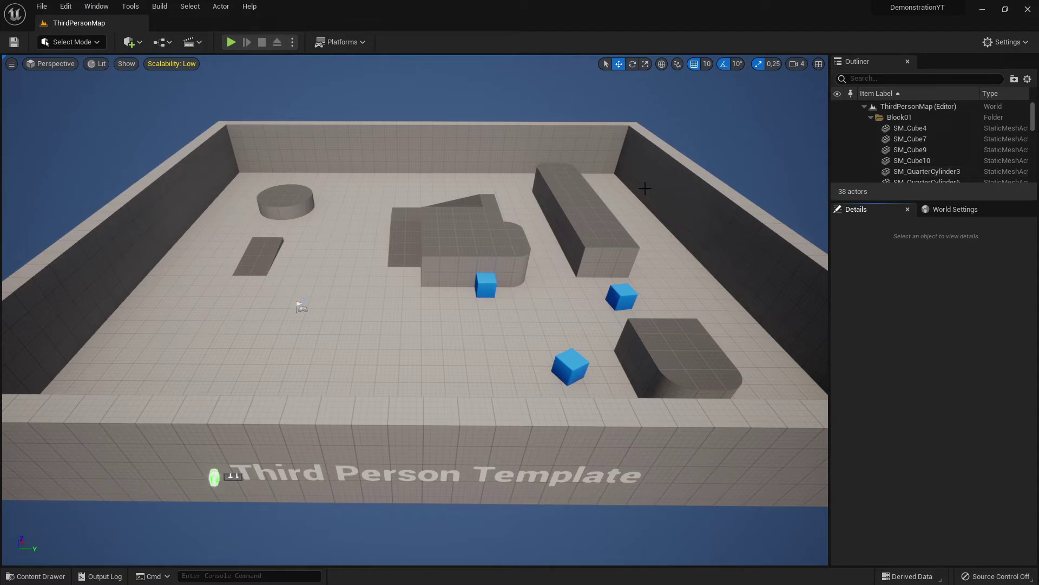
- Review the fullscreen option, the available tools, debugging and Python script entries, and the commands for building levels, lighting and geometry
left_click(96, 6)
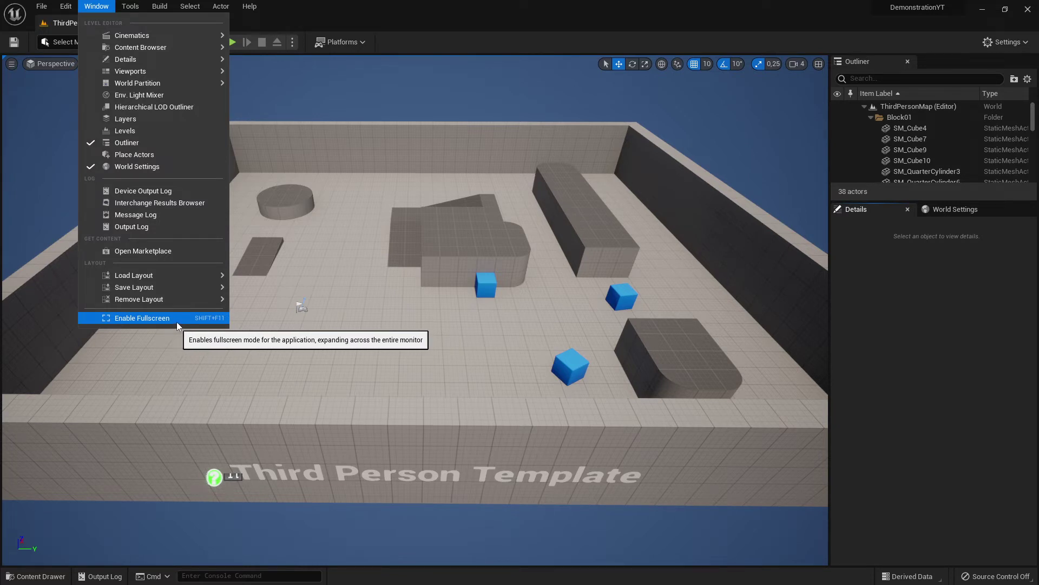
mouse_move(123, 10)
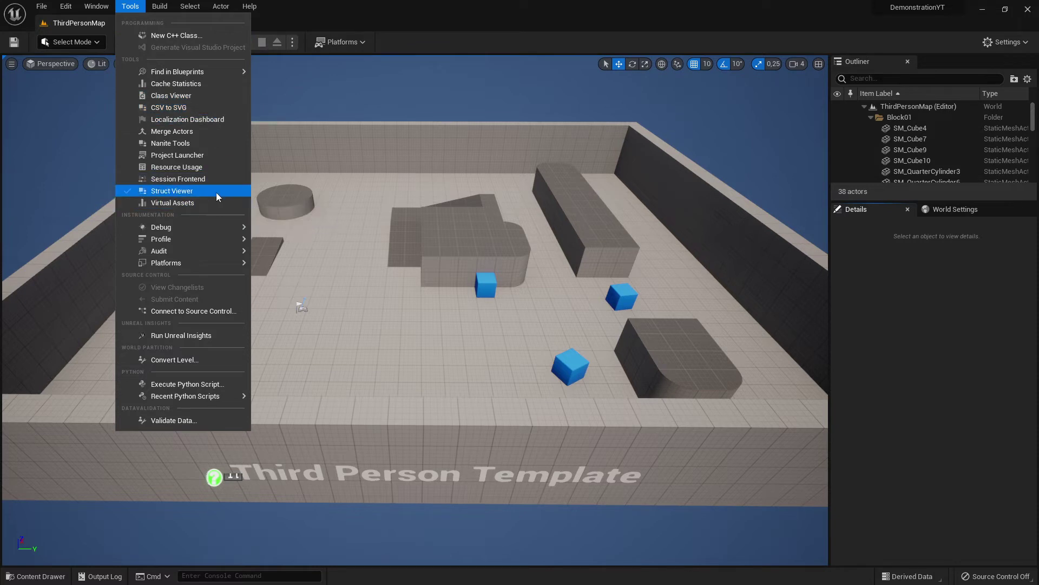
mouse_move(217, 73)
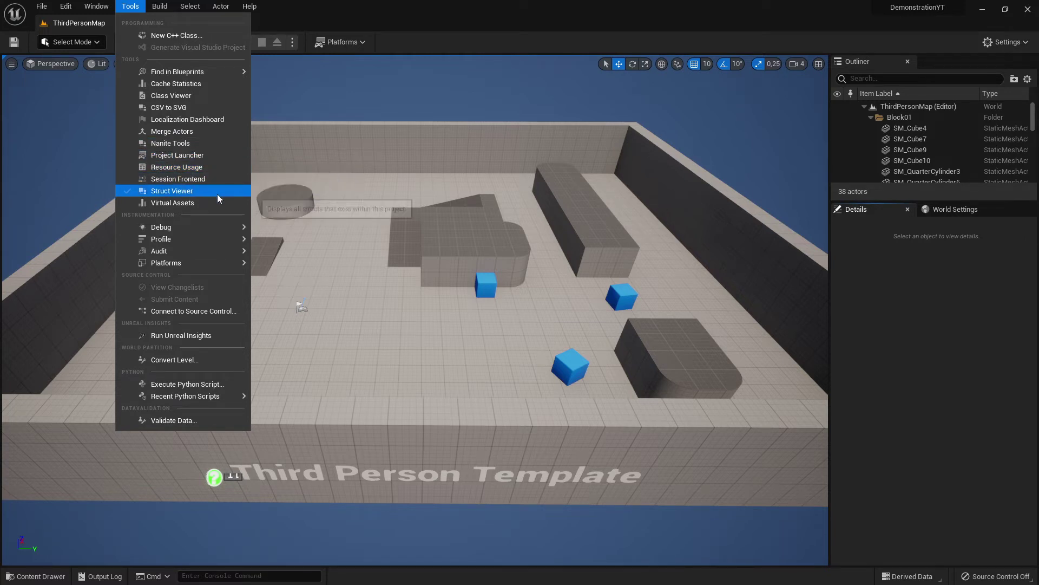
mouse_move(174, 231)
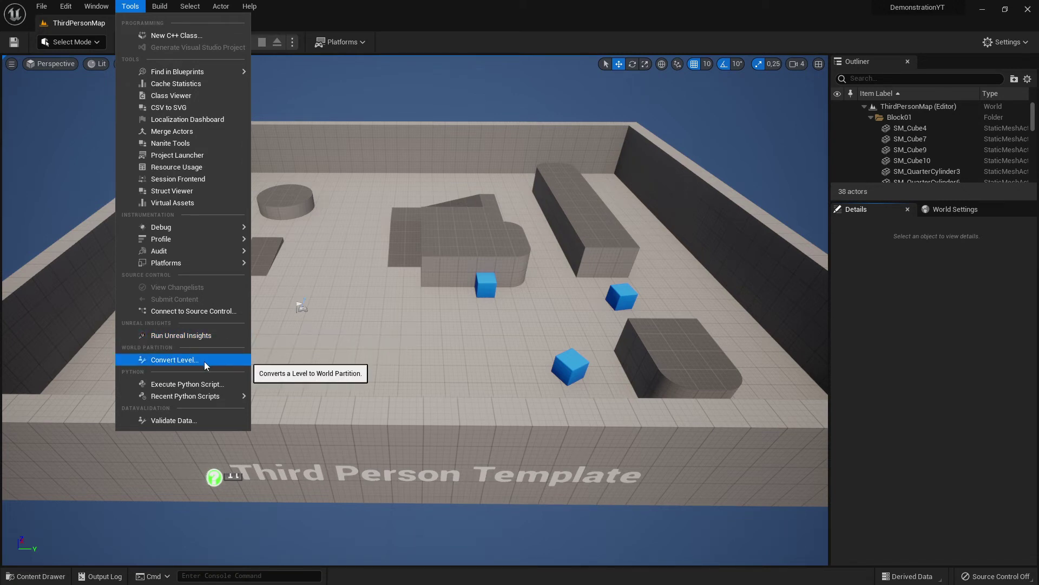
mouse_move(208, 396)
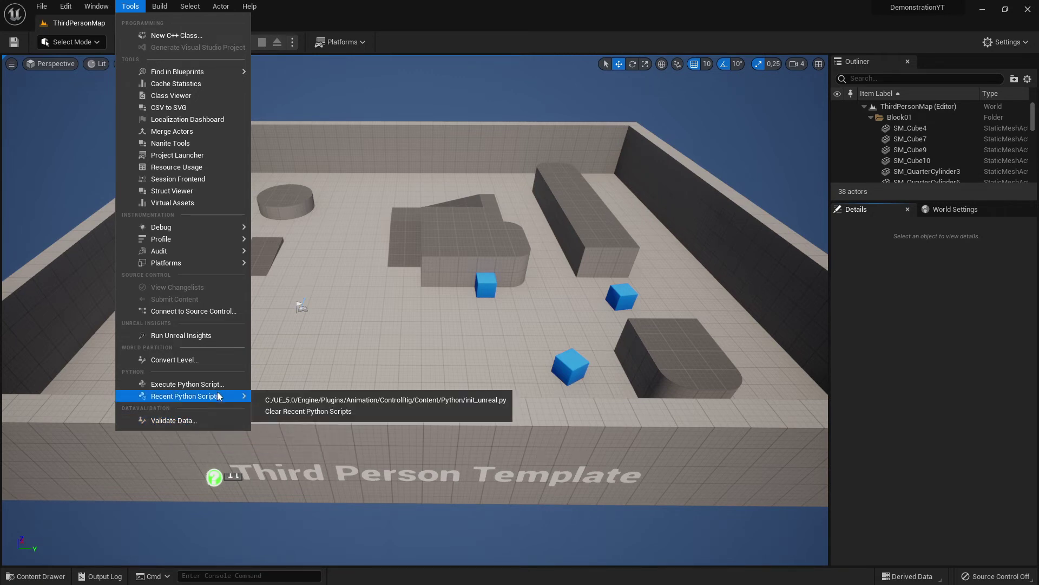
mouse_move(217, 6)
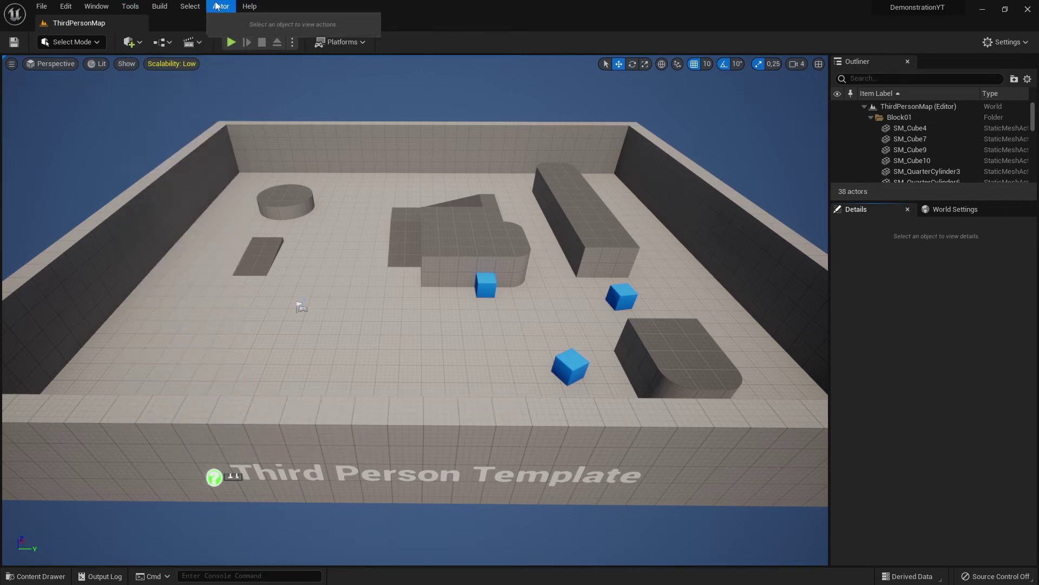
mouse_move(164, 4)
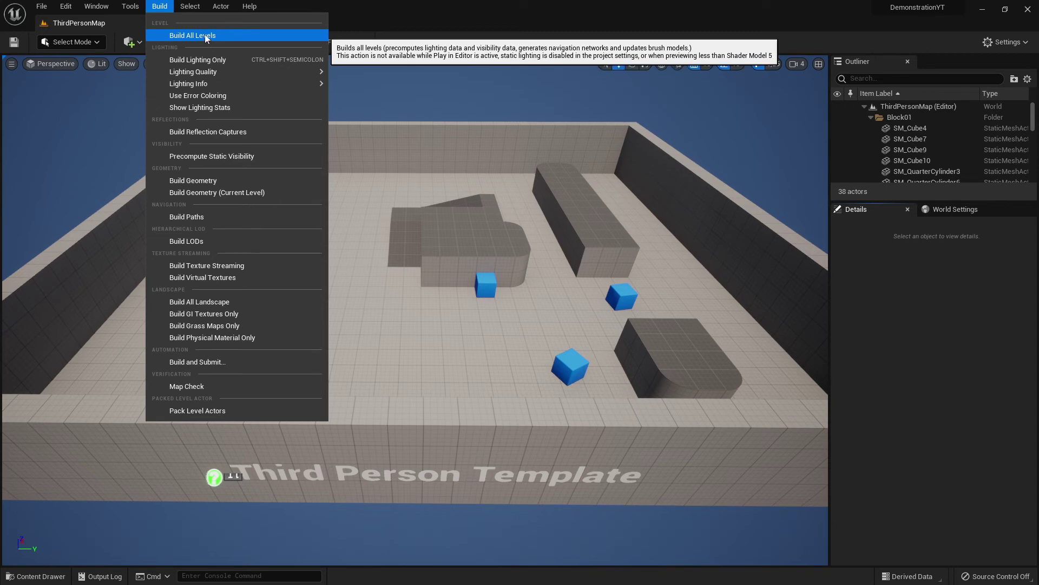
left_click(160, 6)
left_click(171, 7)
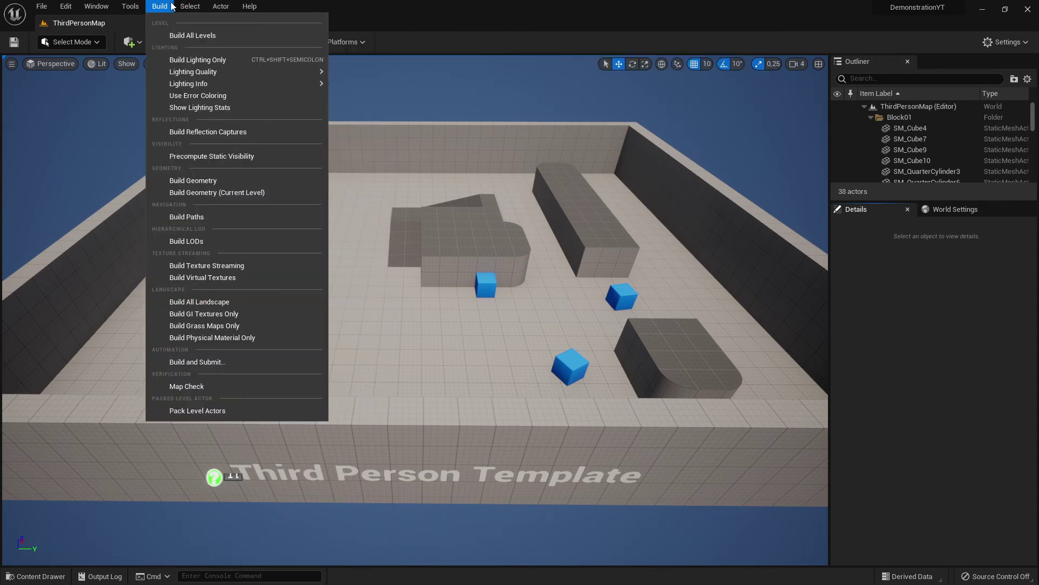
- Select all actors in the level and focus the view on them, declining to open the external link
mouse_move(192, 5)
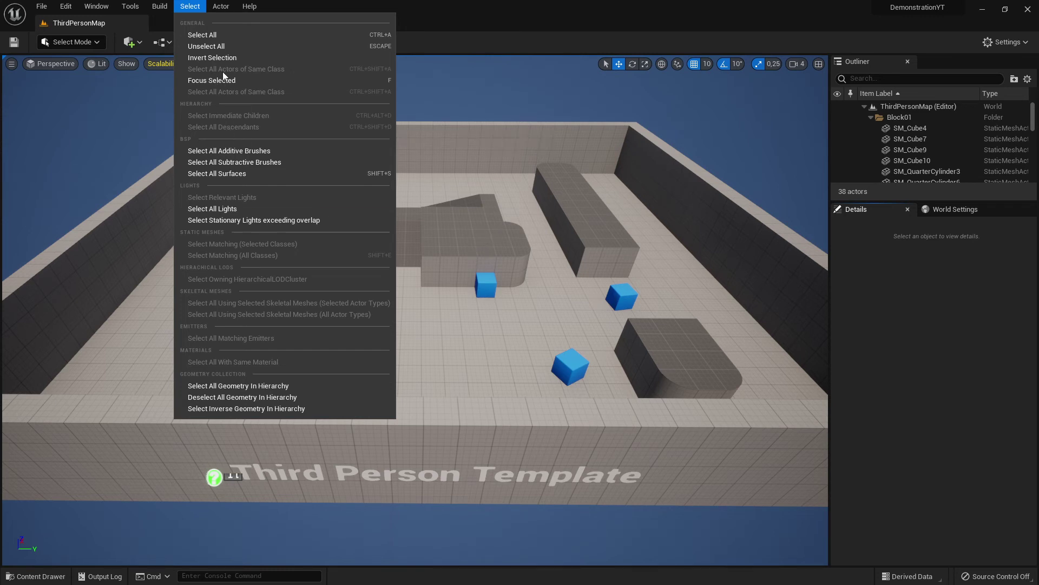
left_click(210, 36)
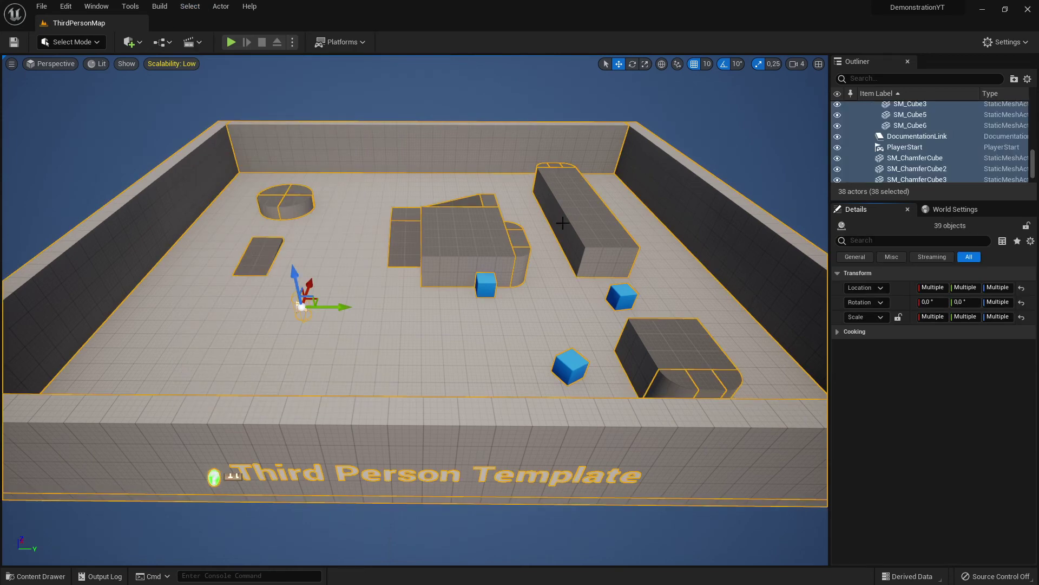
left_click(188, 8)
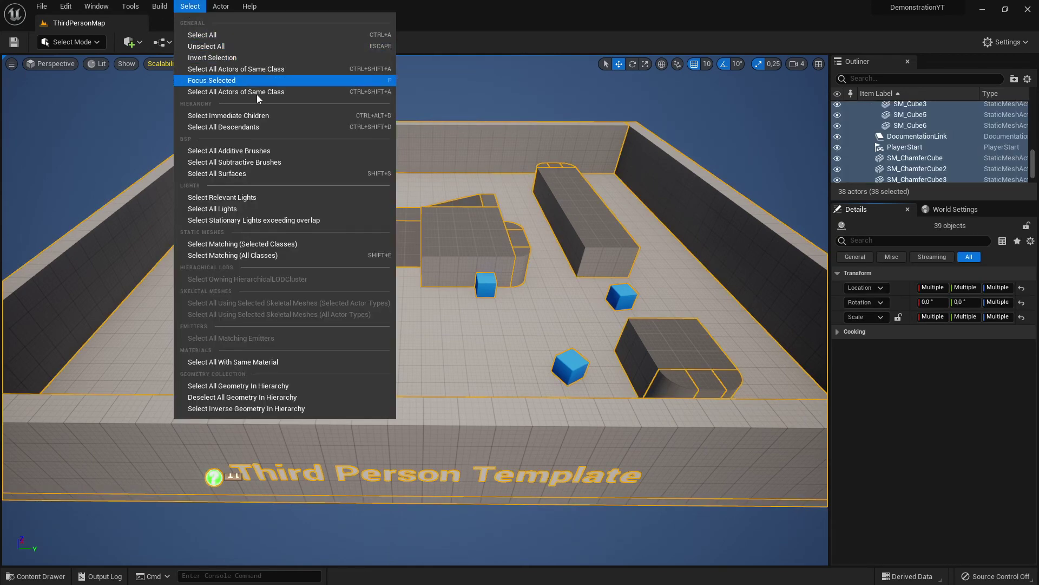
left_click(233, 84)
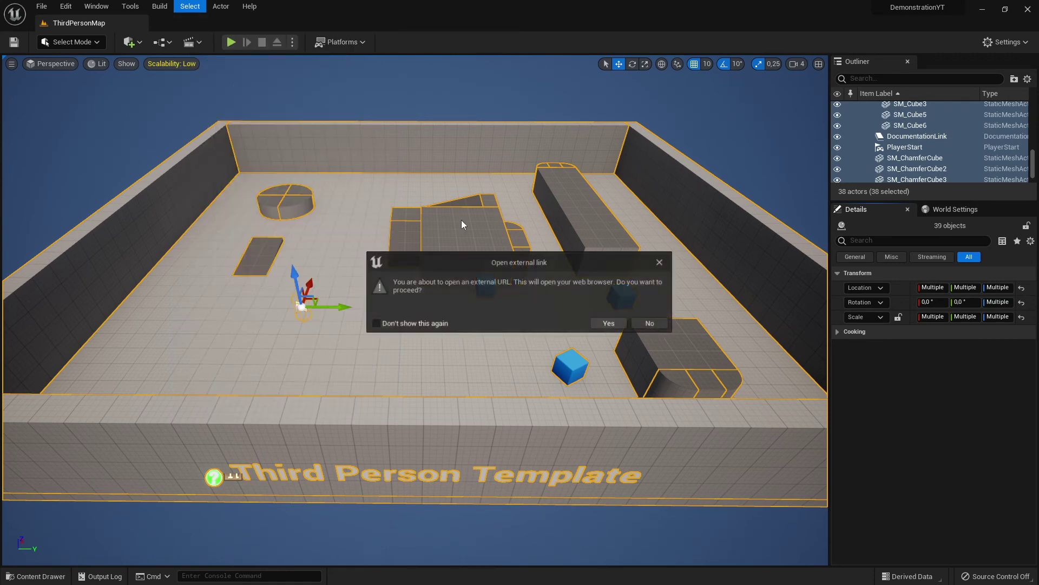
left_click(639, 324)
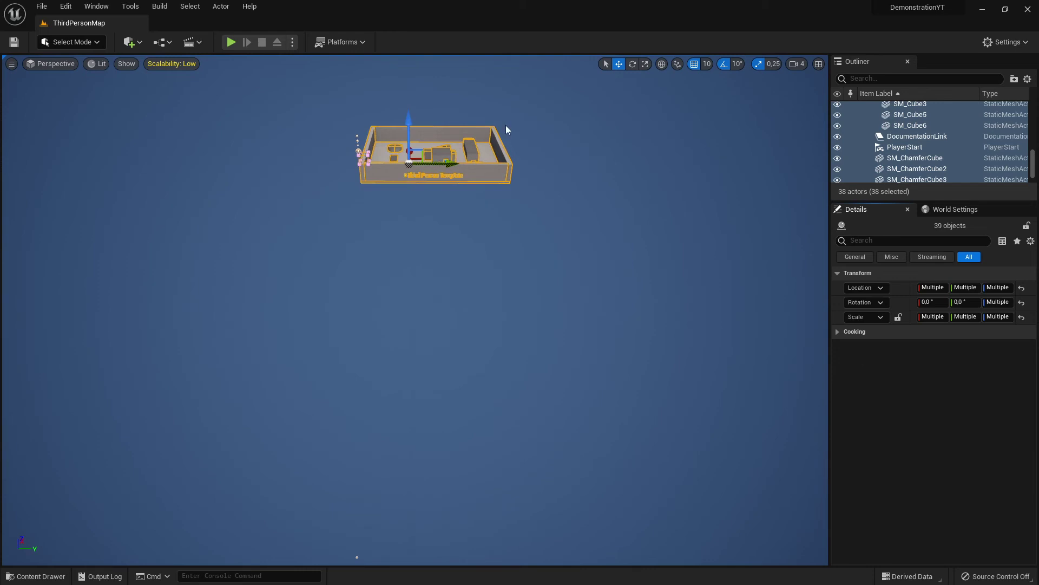
key("f")
left_click(650, 323)
- Select the SM_Cube floor, focus the view on it and clear the selection
left_click(448, 137)
key("f")
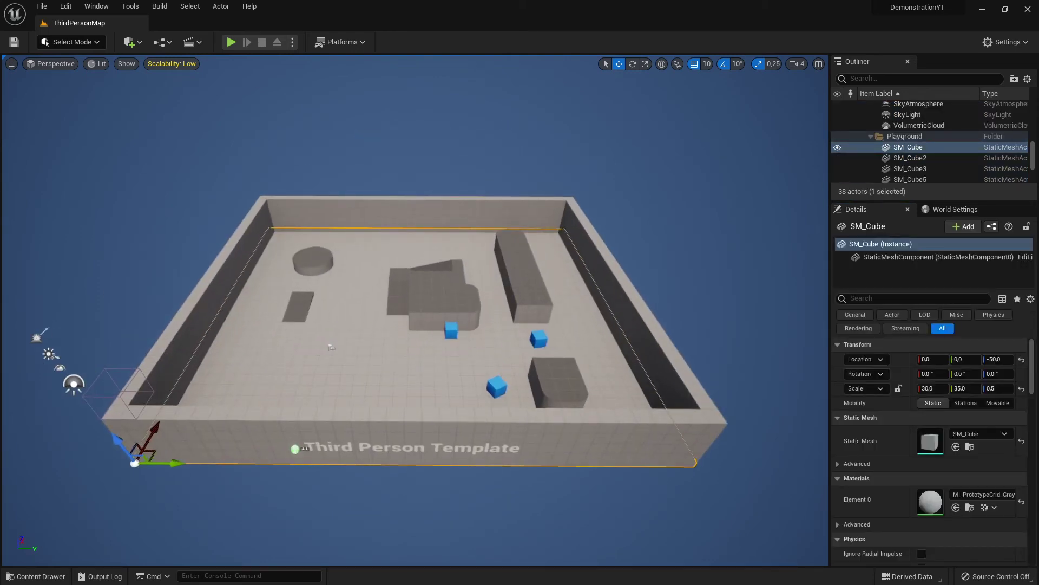
right_click(425, 352)
left_click(301, 369)
scroll(388, 369, "up", 4)
scroll(388, 370, "up", 3)
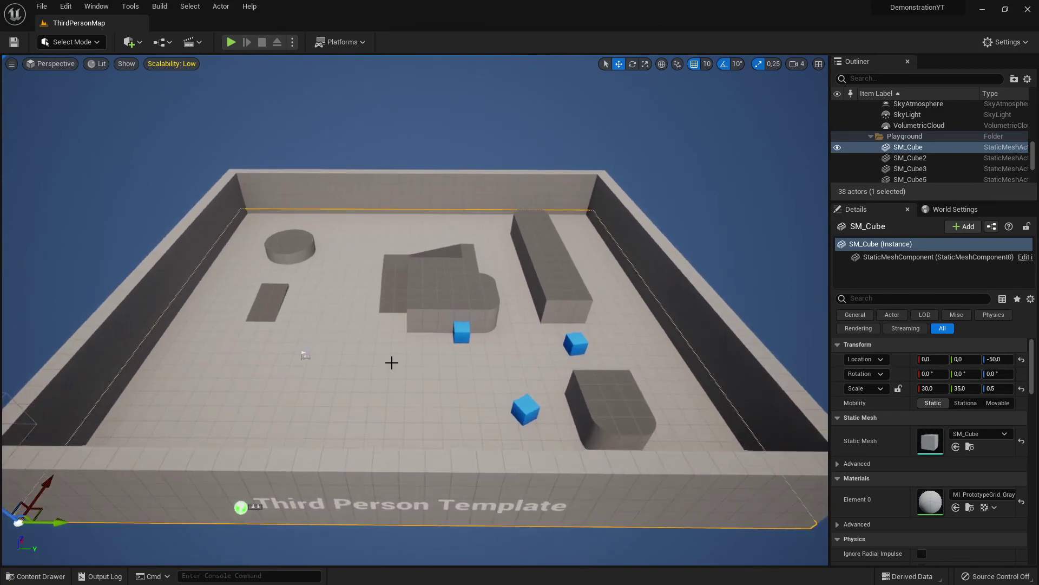
left_click(476, 107)
- Select the SM_Cube4 block and review the actor actions available for it, including the Edit and Add Event options
left_click(190, 6)
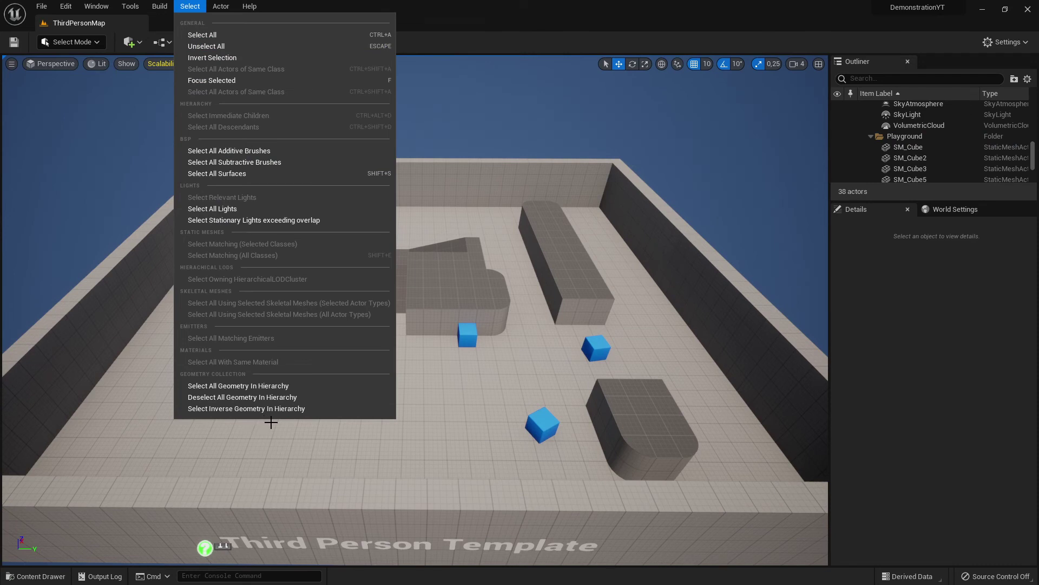
left_click(214, 6)
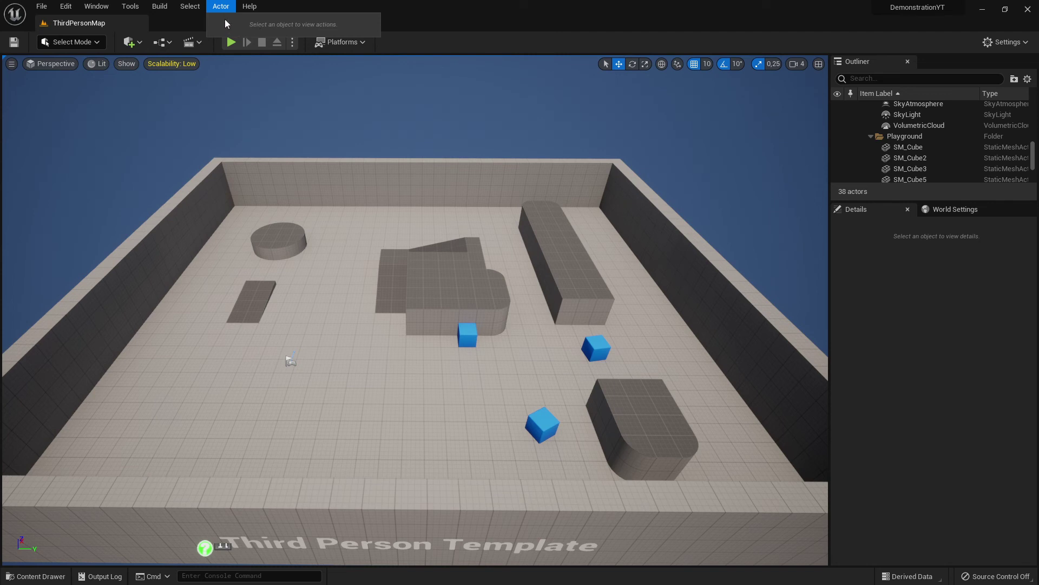
left_click(433, 269)
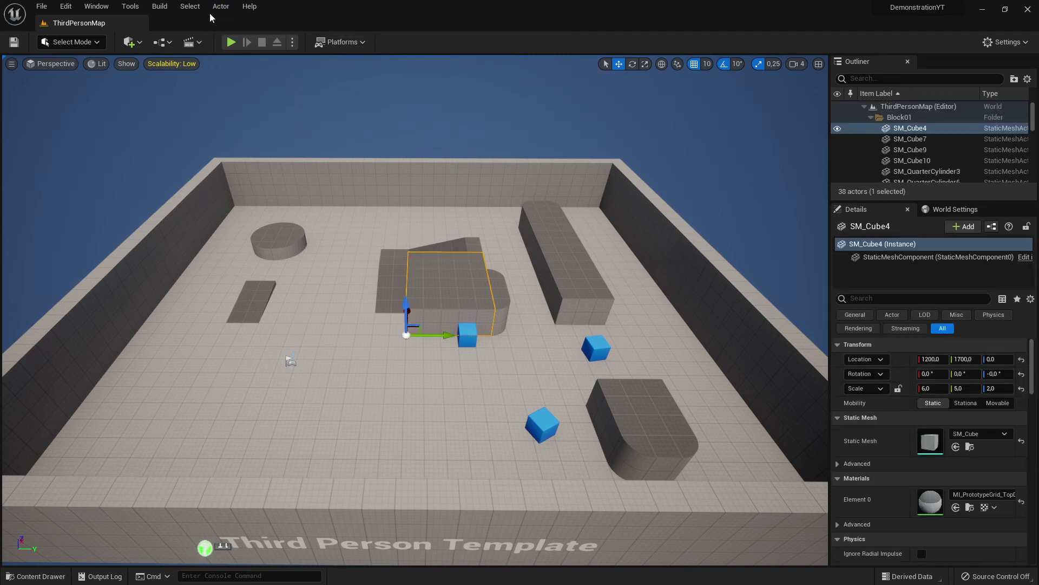
left_click(219, 7)
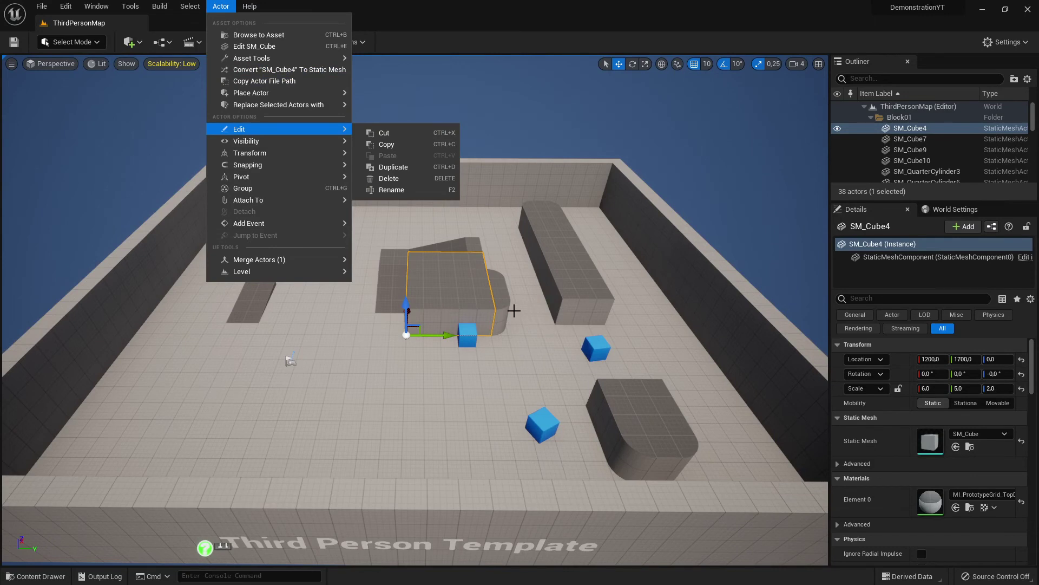
mouse_move(252, 63)
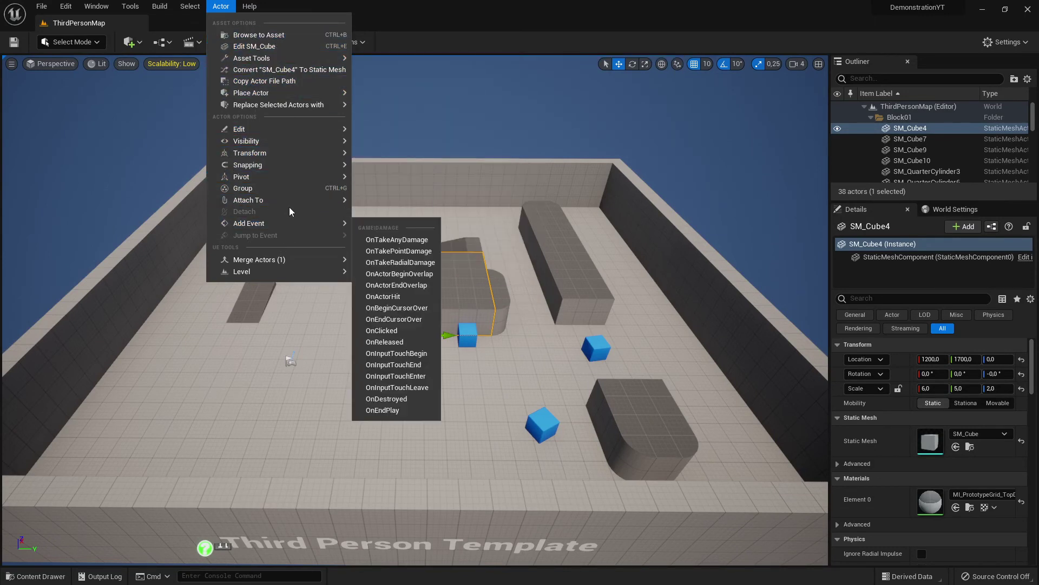
- Clear the selection, check the actor actions with nothing selected, and select the SM_Cube4 block again
left_click(467, 135)
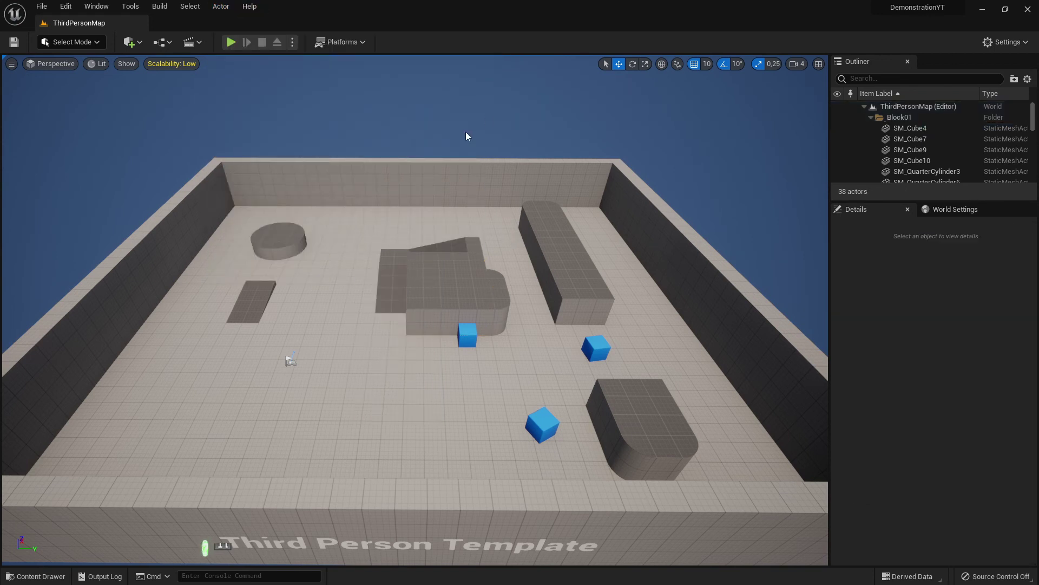
left_click(218, 7)
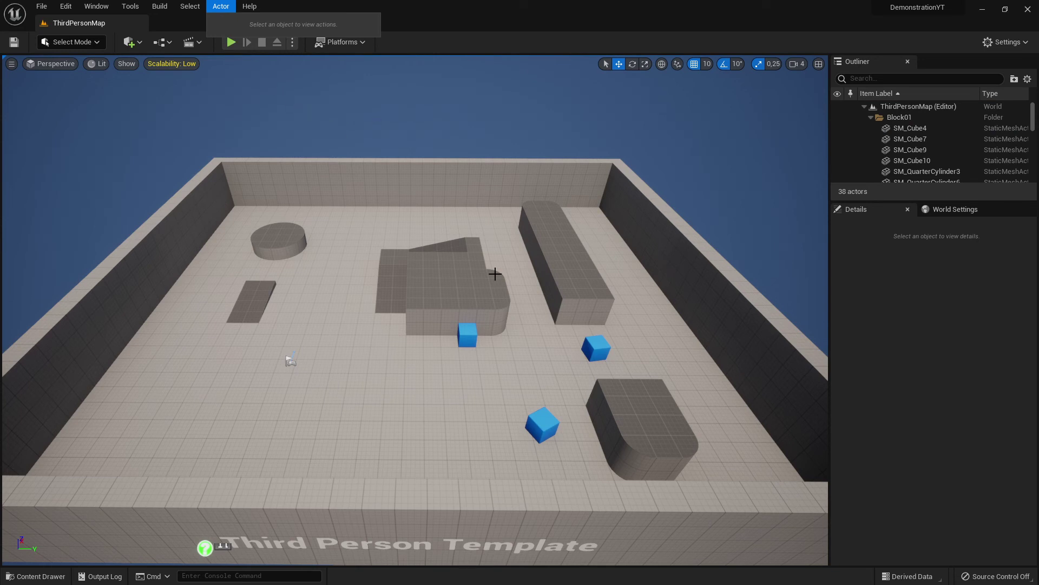
left_click(481, 295)
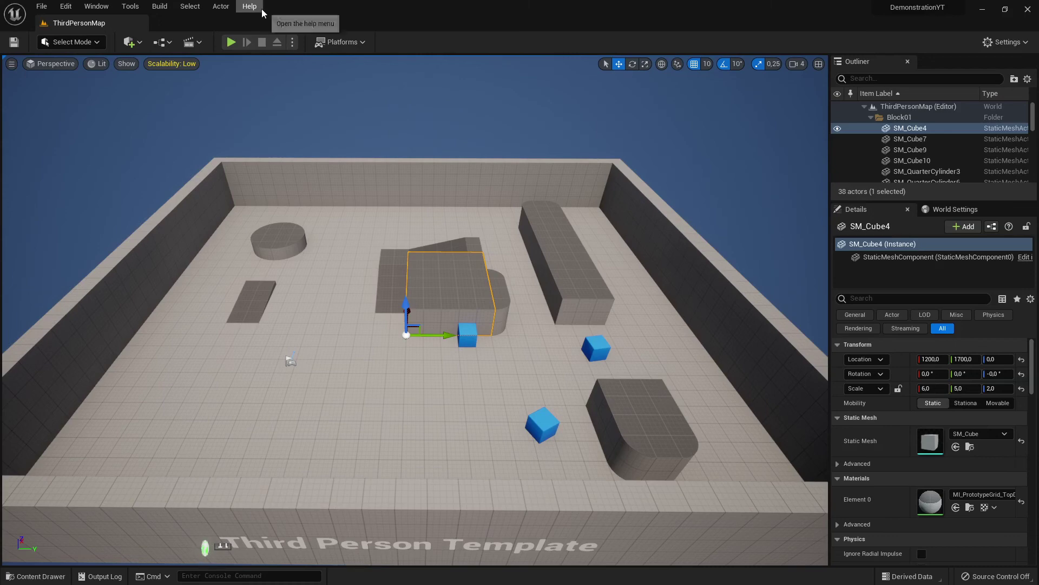
- Review the lights, primitives and custom actors offered by the Place Actor option for SM_Cube4
left_click(217, 8)
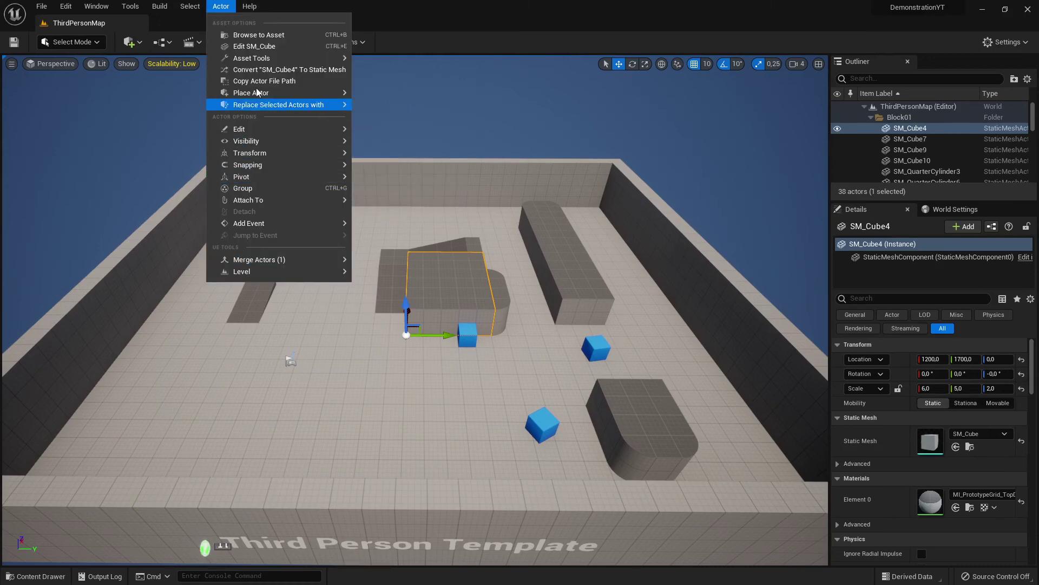
mouse_move(325, 271)
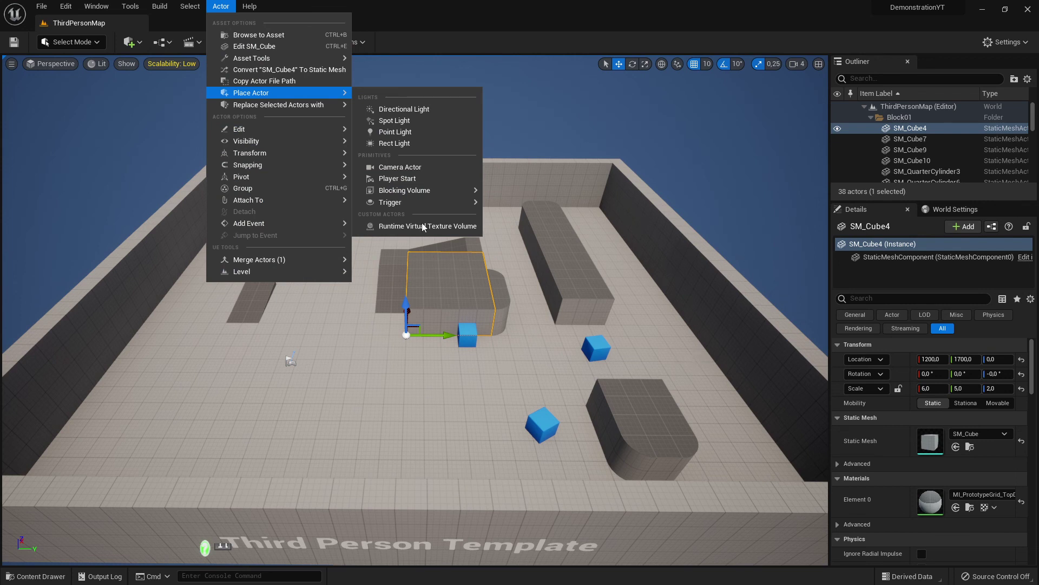
left_click(445, 156)
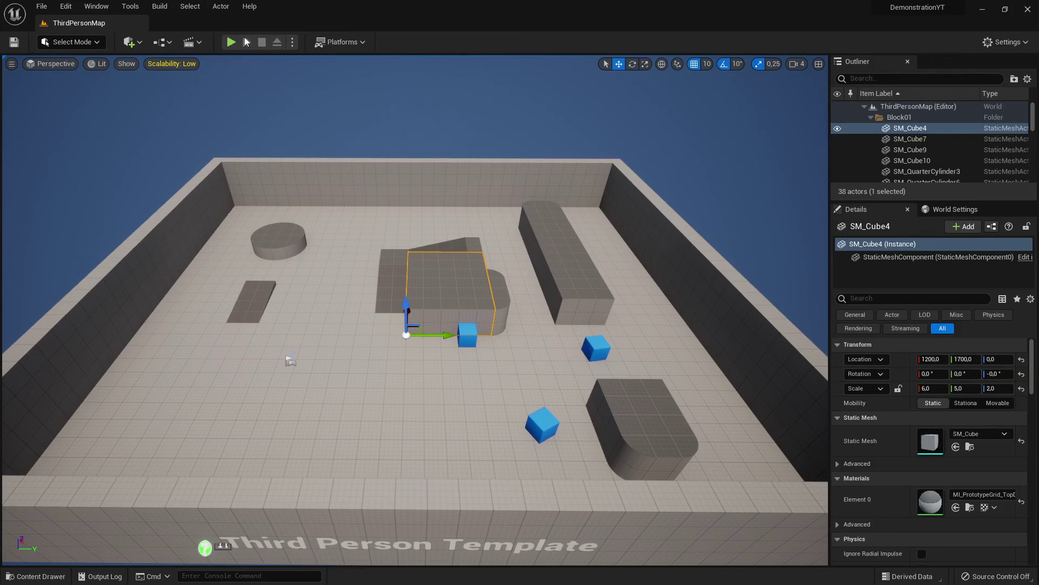
- Open the Documentation Home in the browser, look through its page list and Getting Started section, and close it
left_click(250, 6)
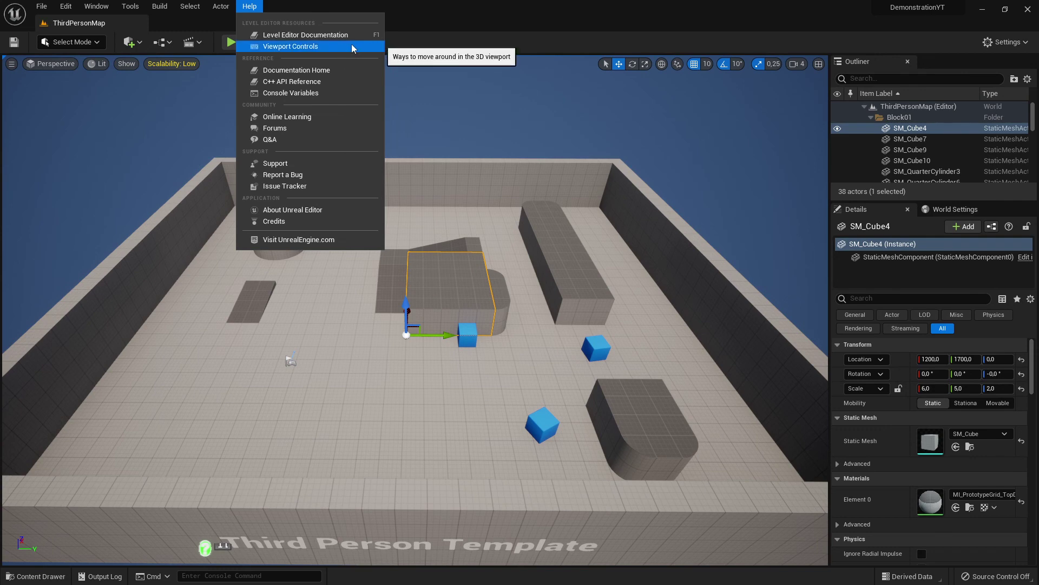
left_click(328, 72)
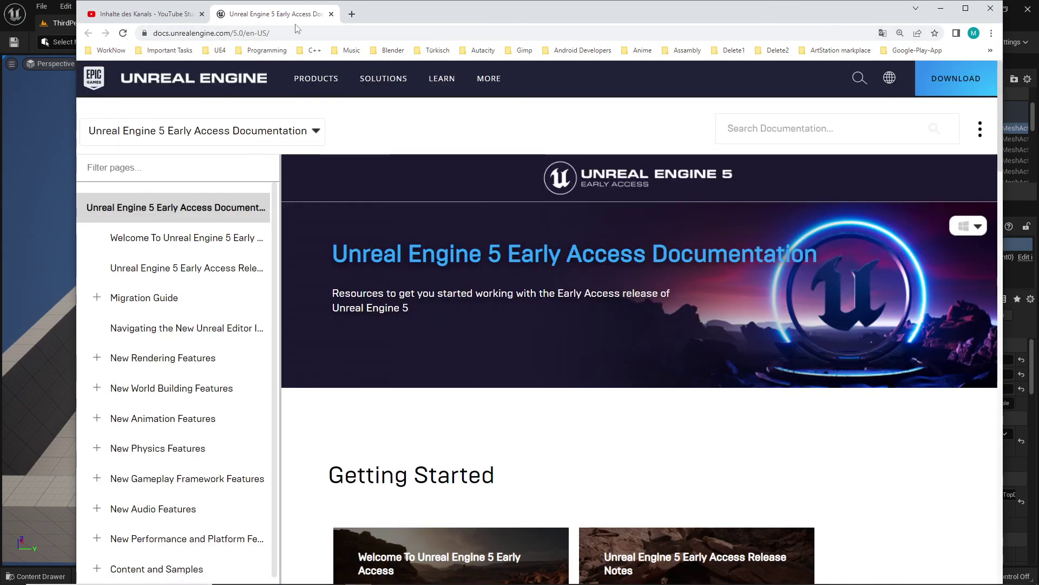
scroll(568, 454, "down", 4)
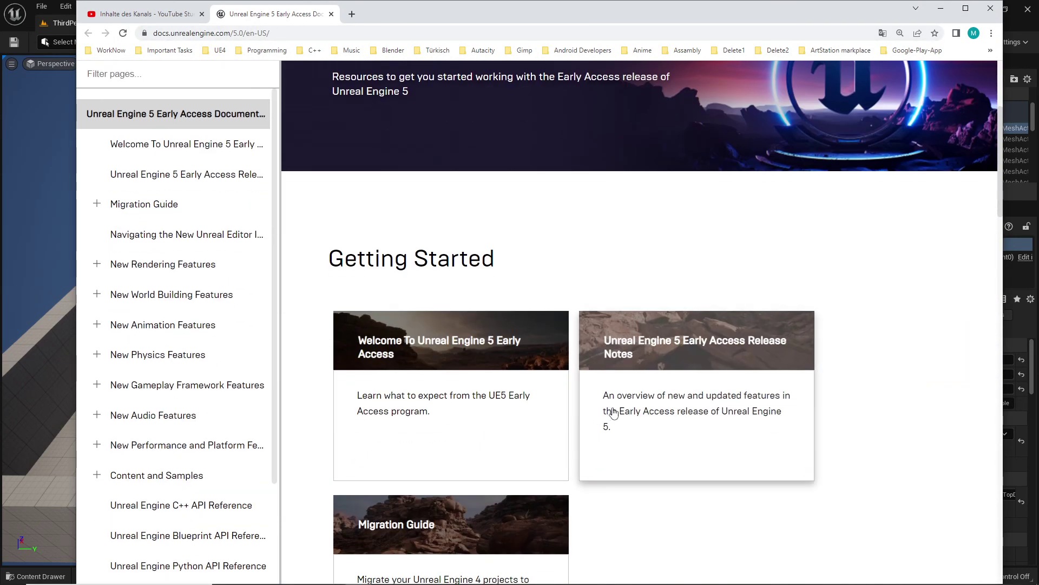
scroll(610, 401, "up", 4)
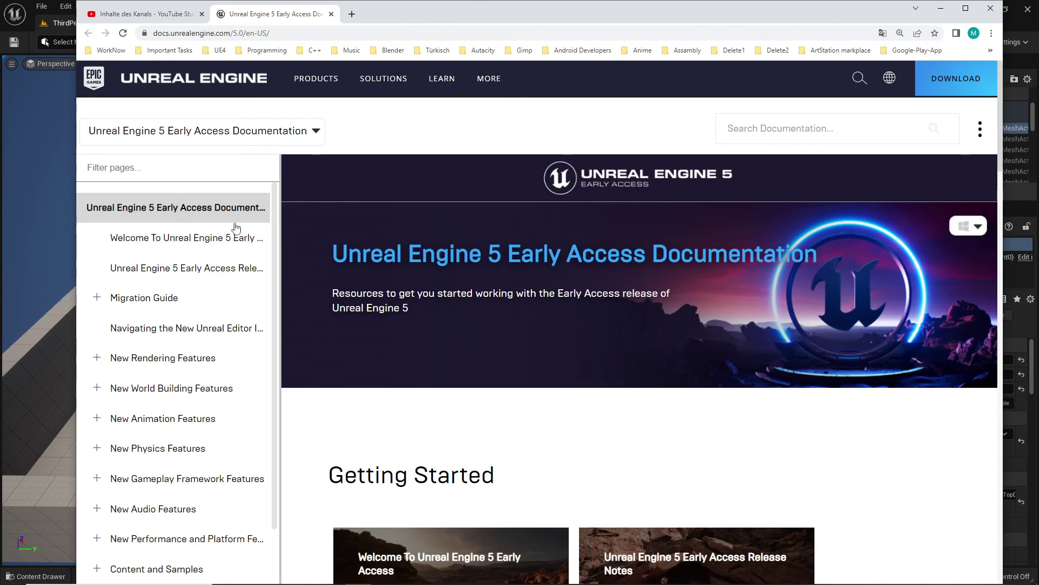
scroll(230, 428, "down", 1)
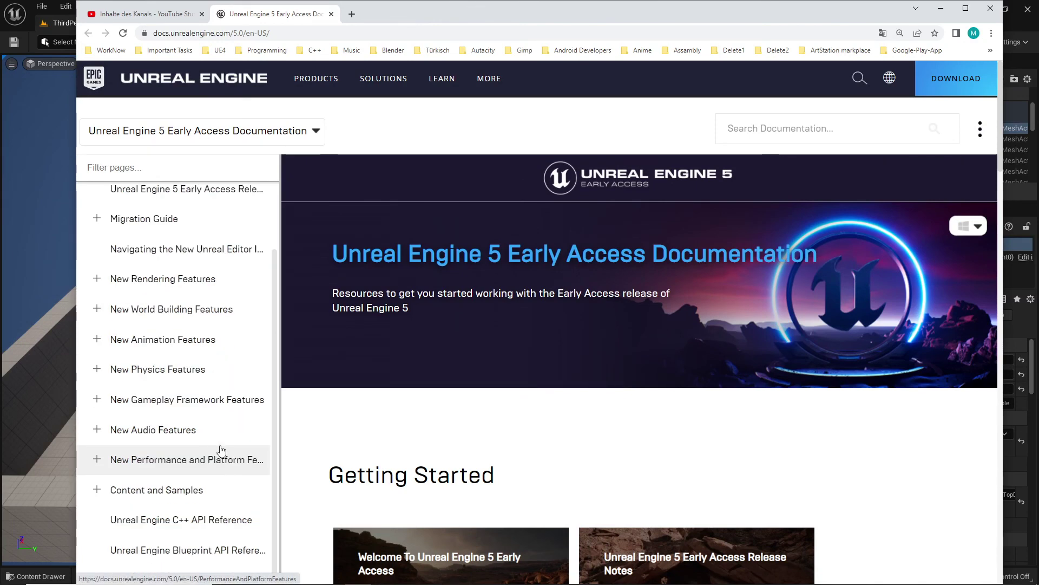
scroll(222, 449, "up", 1)
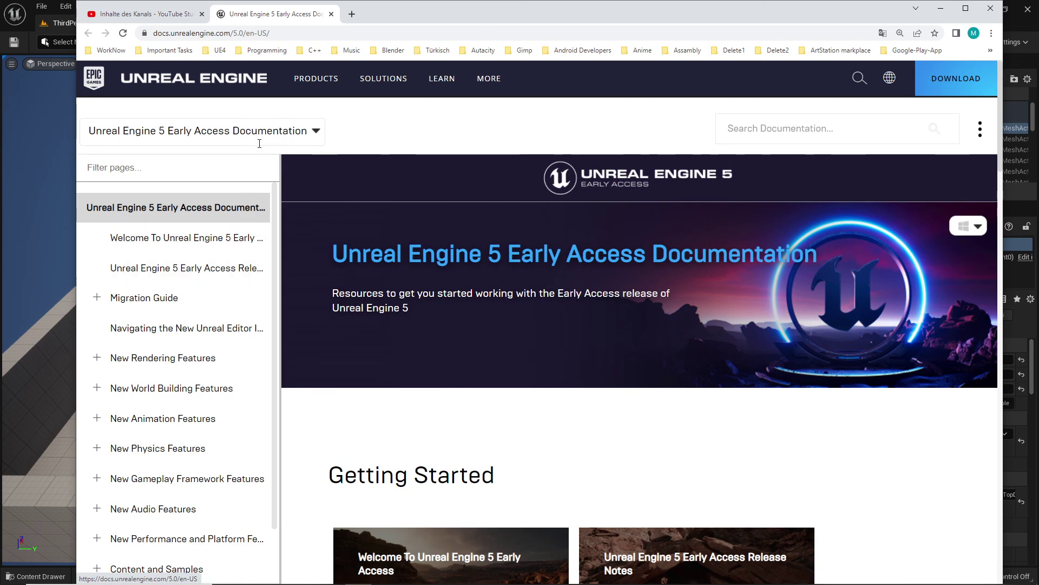
scroll(463, 395, "down", 1)
scroll(465, 399, "down", 5)
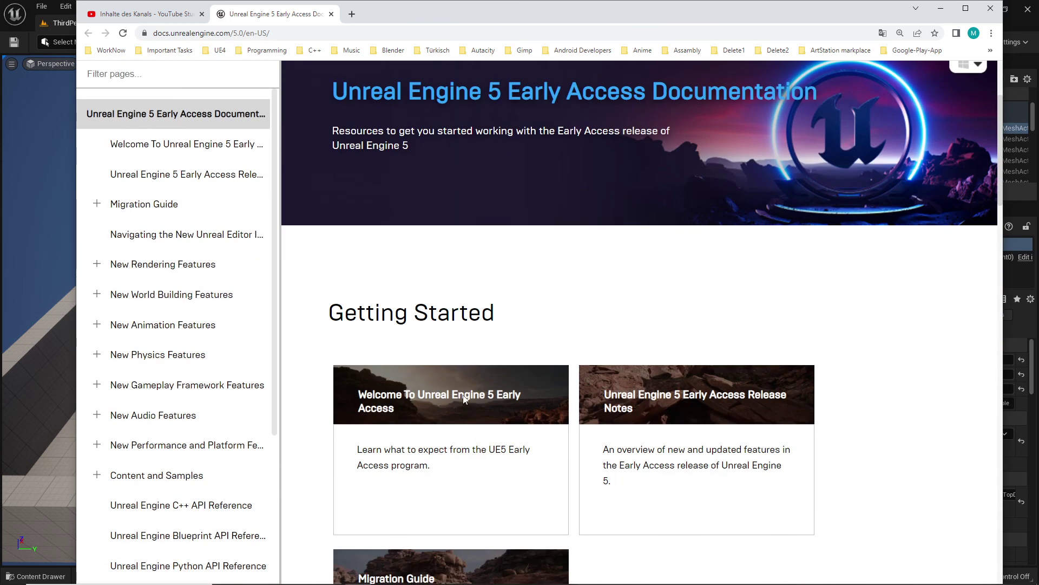
scroll(485, 397, "up", 5)
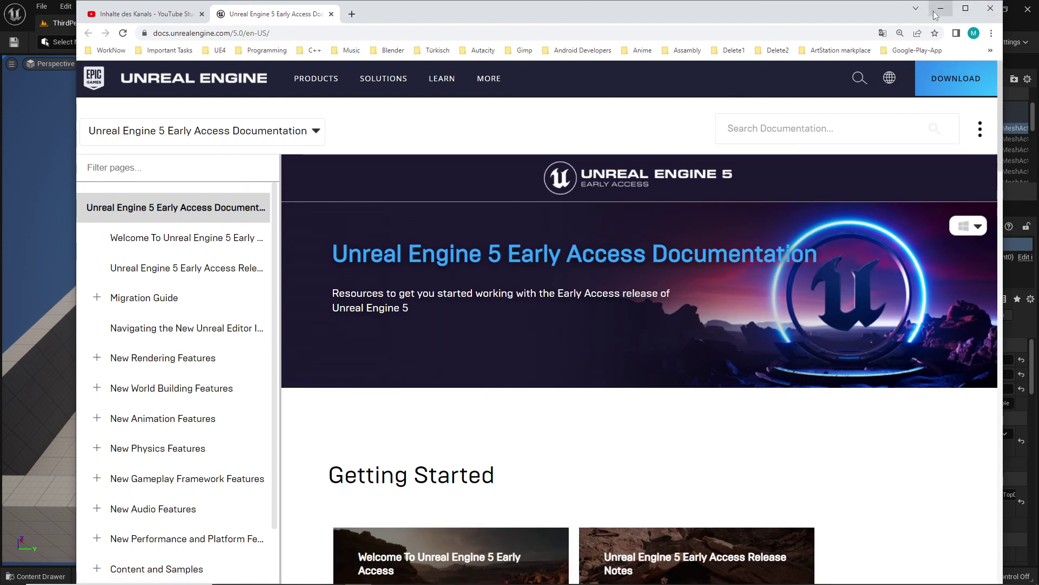
left_click(990, 10)
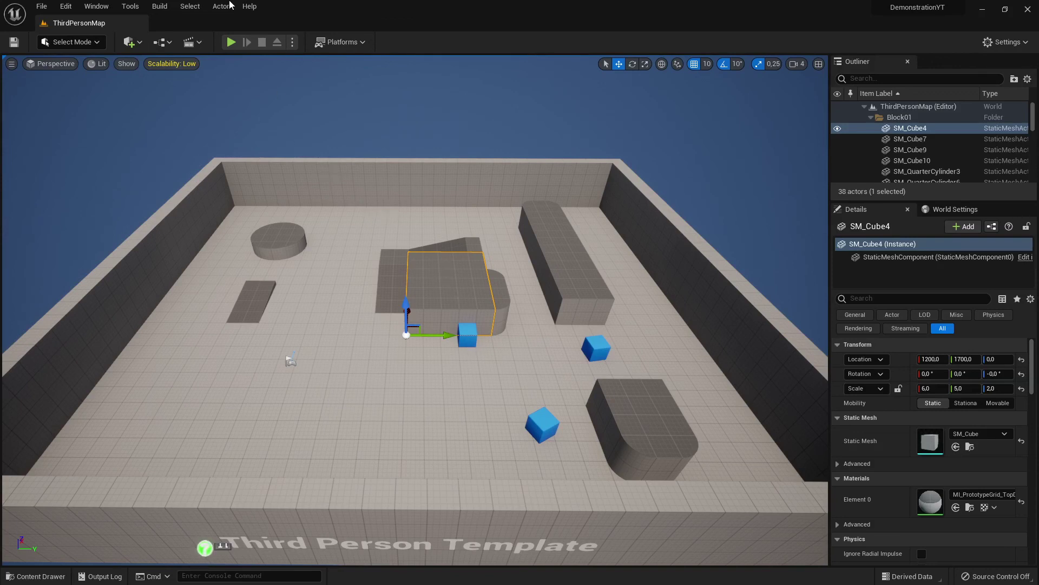
- Review the help entries for references, community, support and application information
left_click(249, 5)
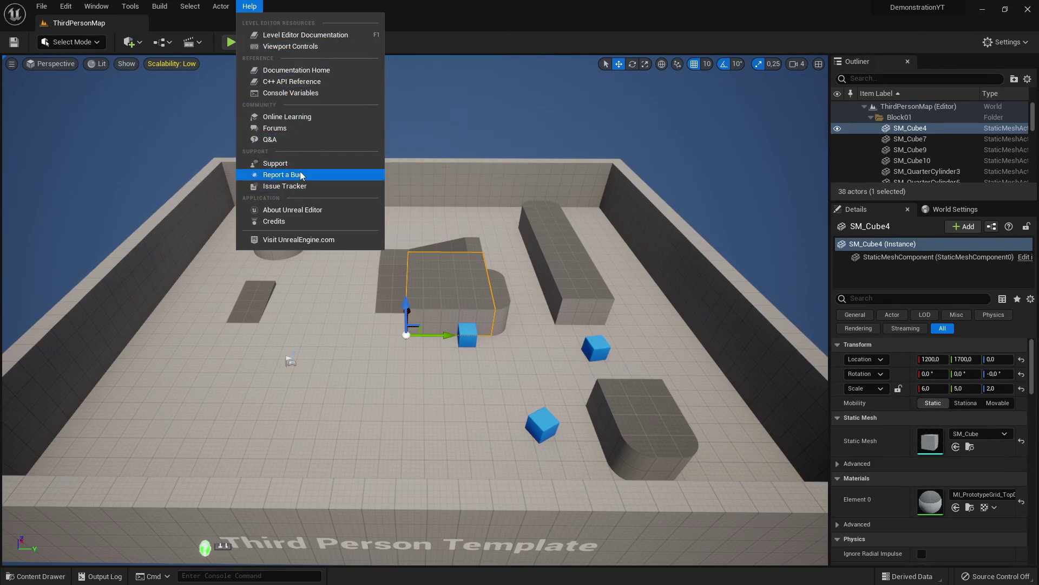
left_click(298, 8)
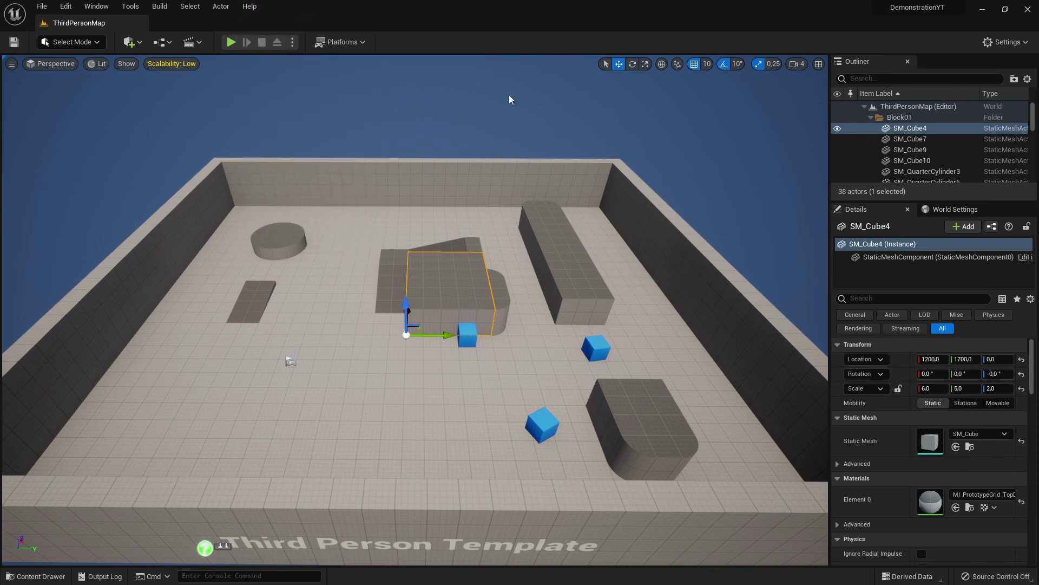